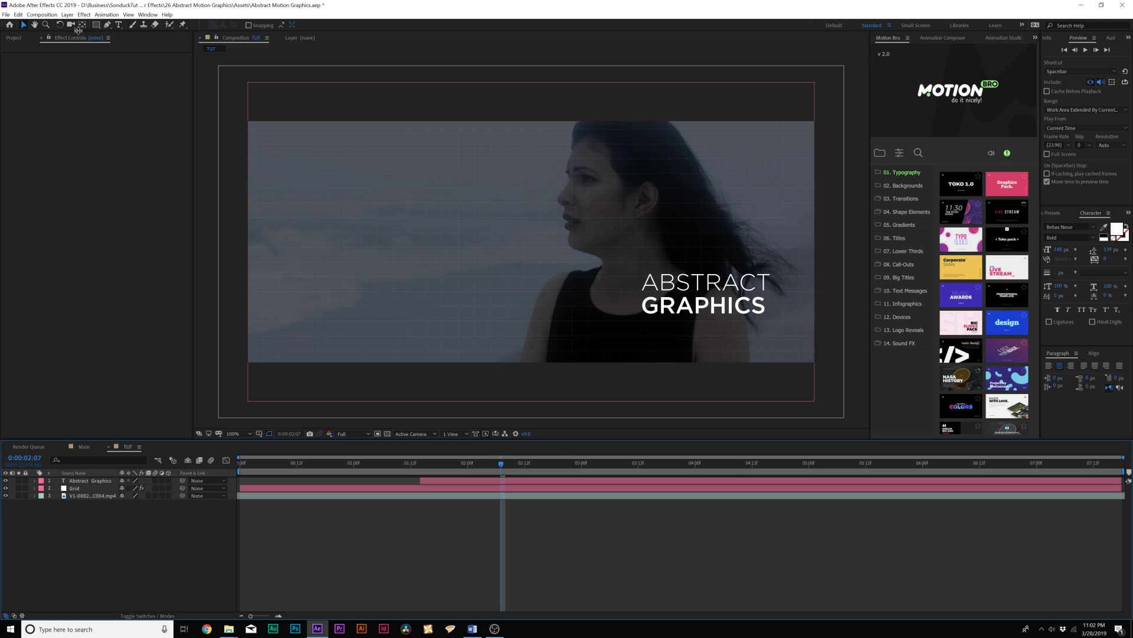
Draw a tiny white ellipse dot near the footage's upper left
left_click(97, 25)
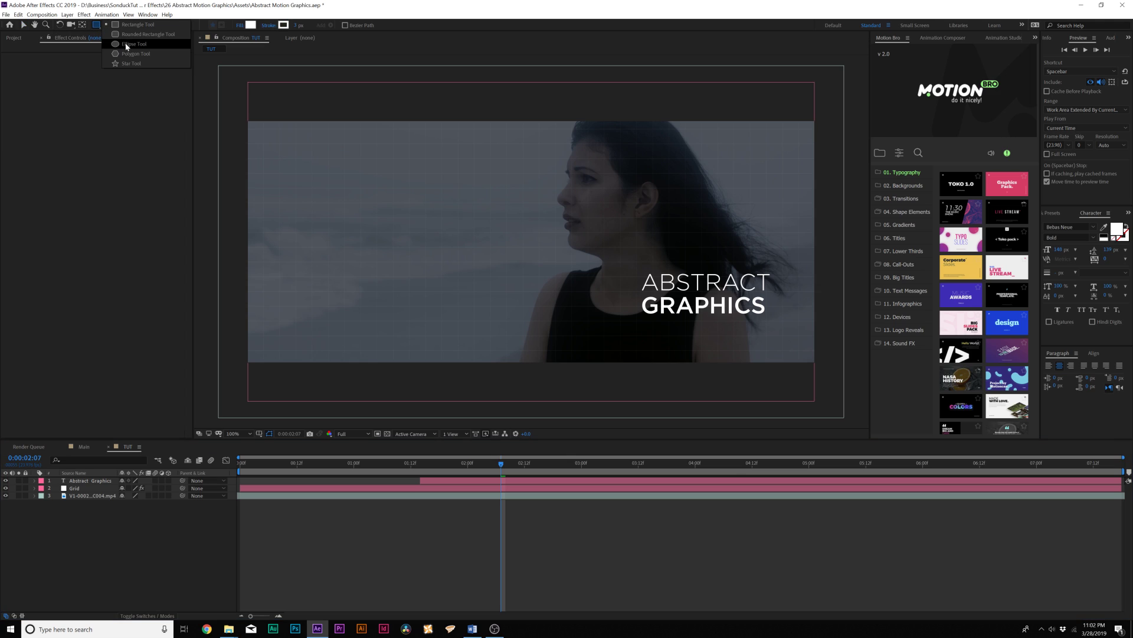
left_click(126, 44)
scroll(354, 219, "up", 2)
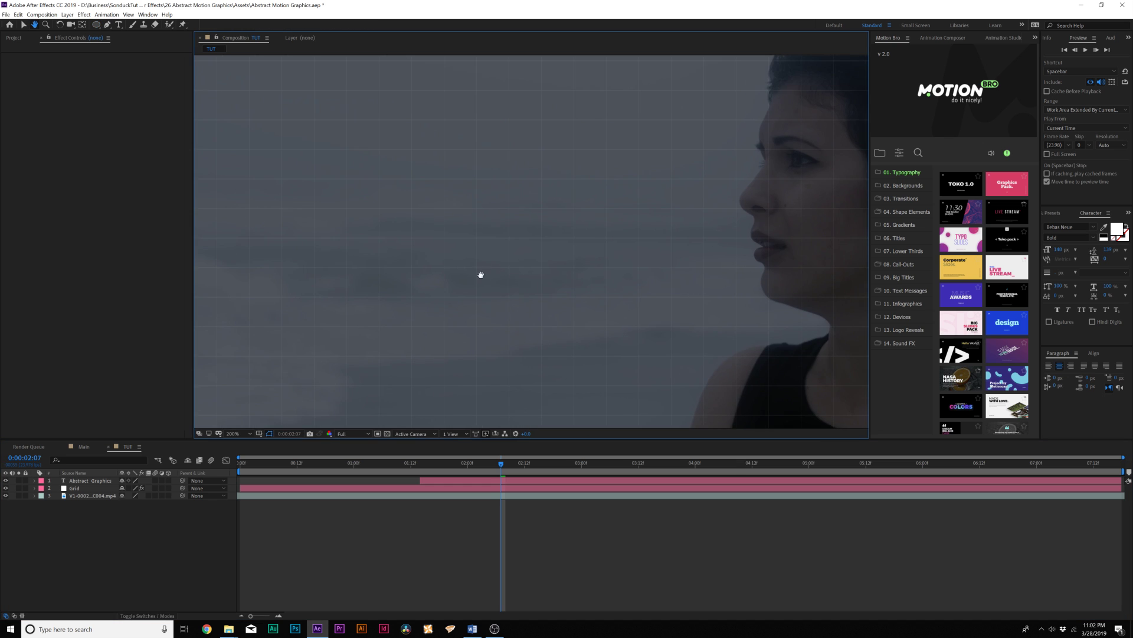
scroll(344, 197, "down", 2)
left_click(410, 206)
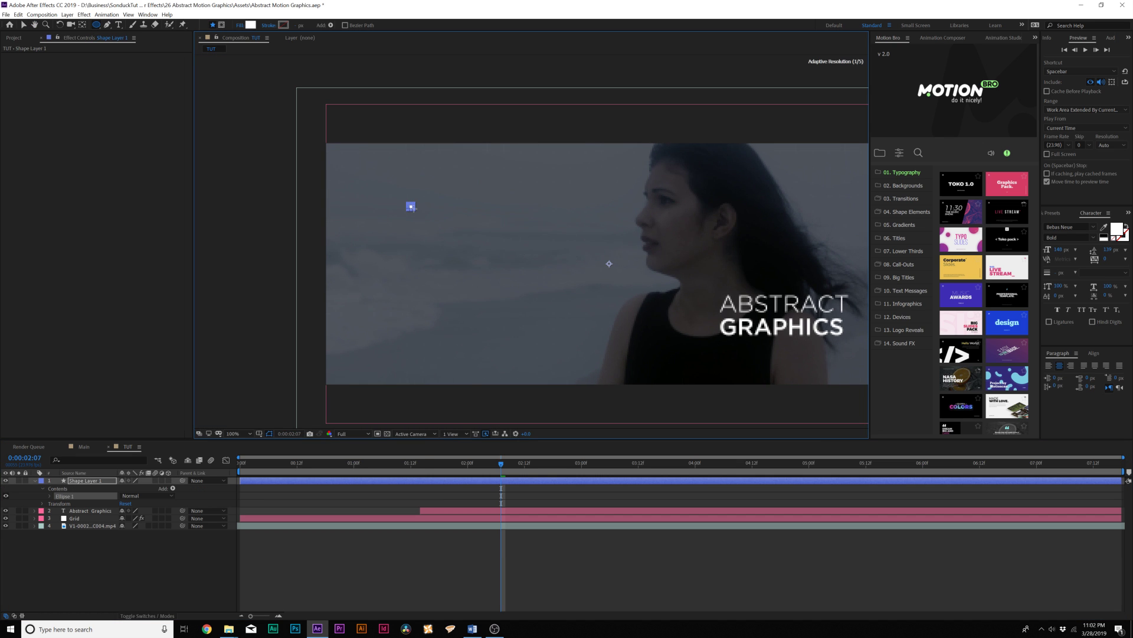
left_click(157, 586)
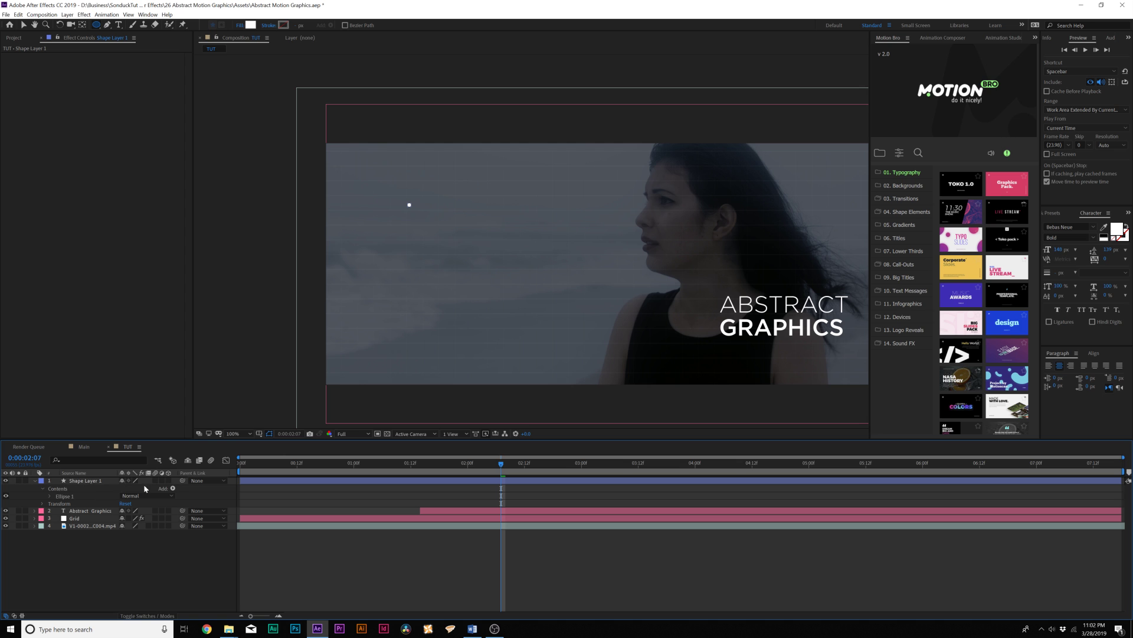
Add a Repeater to the dot with 26 copies spaced 60 apart, then fit the viewer
left_click(173, 488)
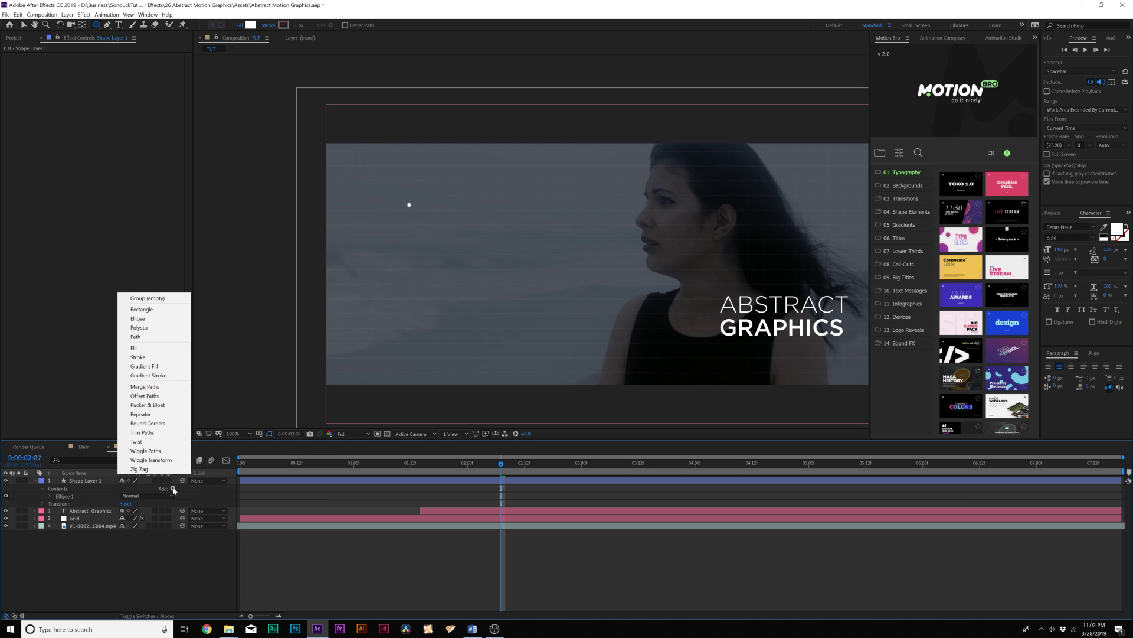
left_click(157, 415)
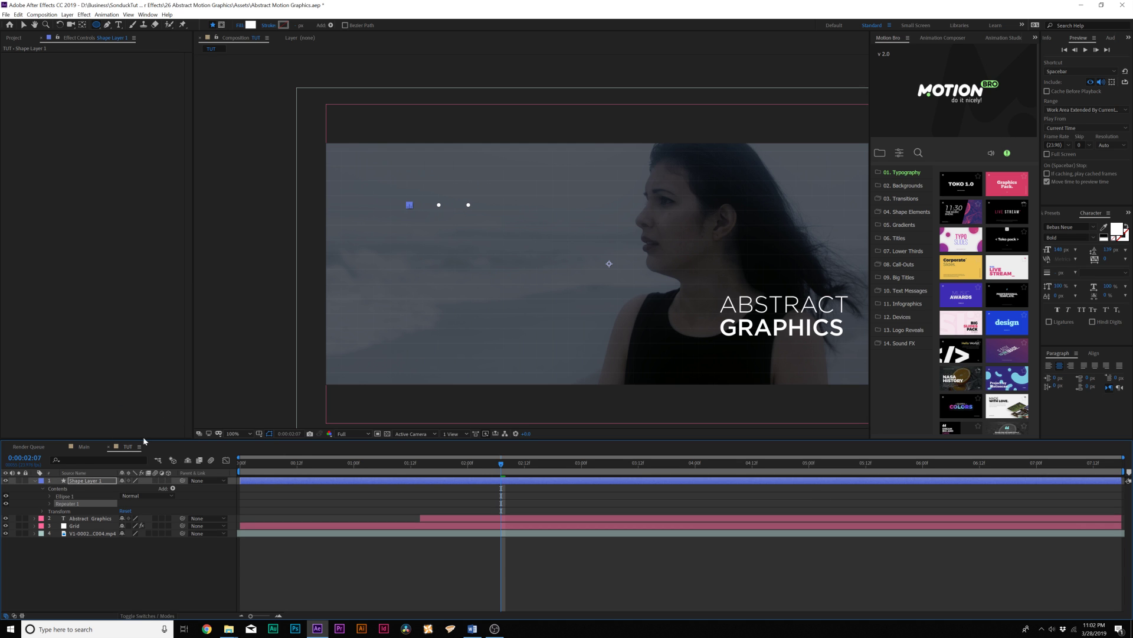
left_click(51, 503)
left_click_drag(121, 511, 129, 510)
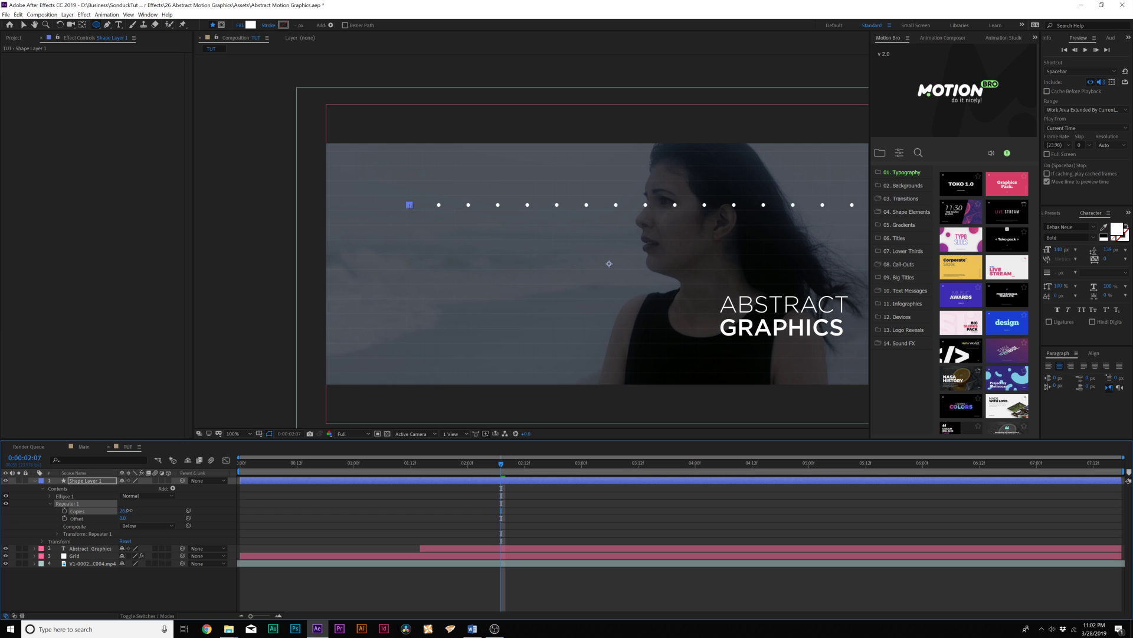
left_click(57, 534)
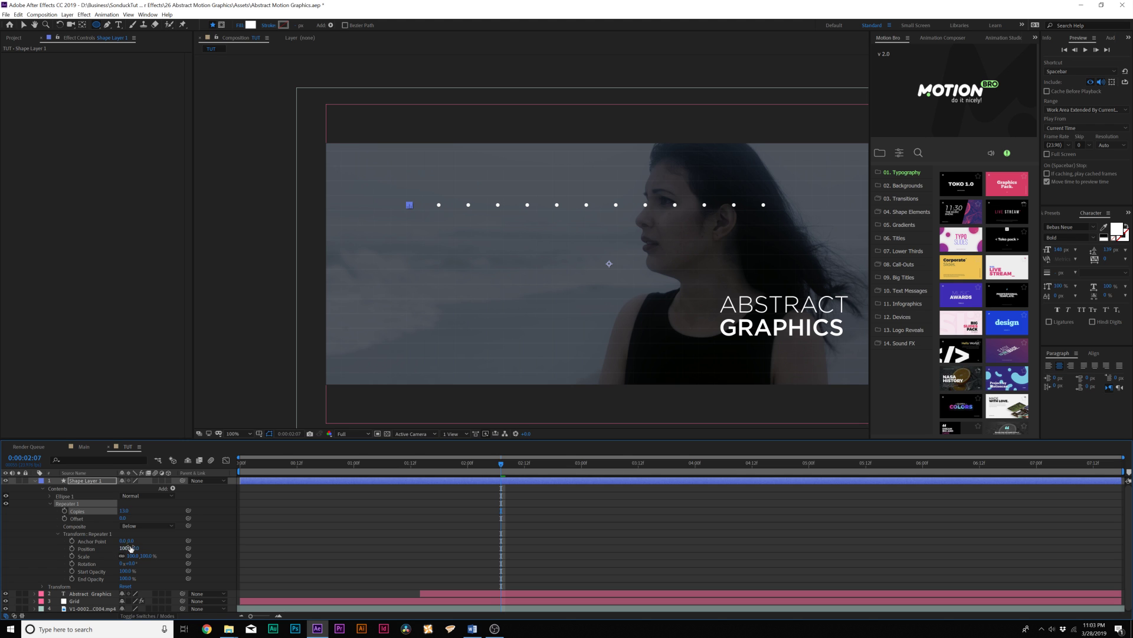
left_click_drag(131, 548, 114, 548)
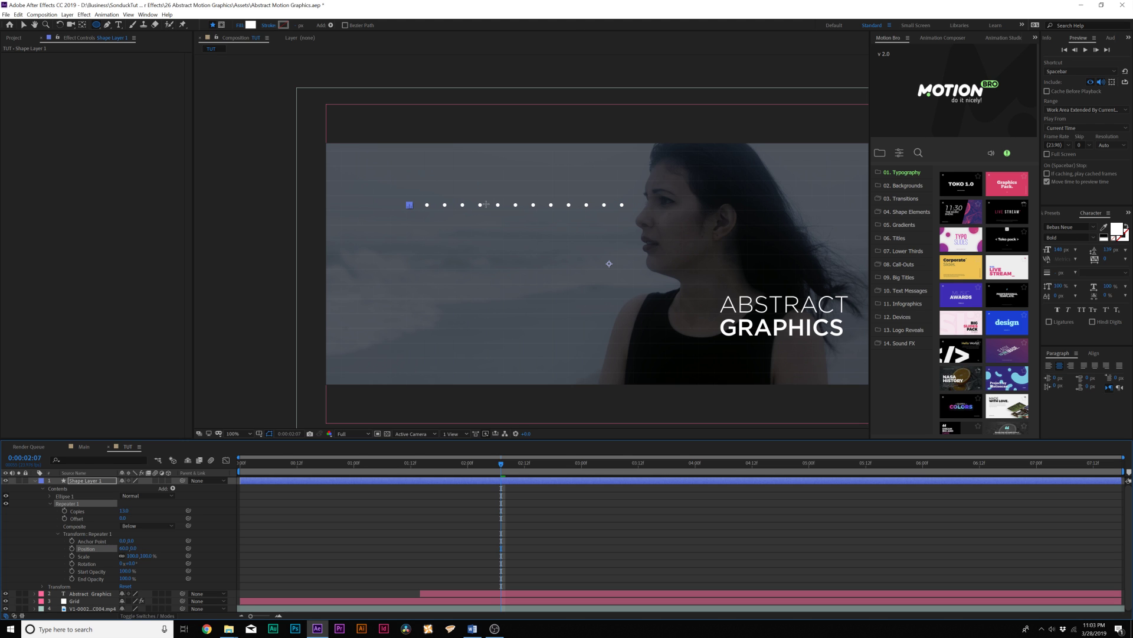
key("shift+slash")
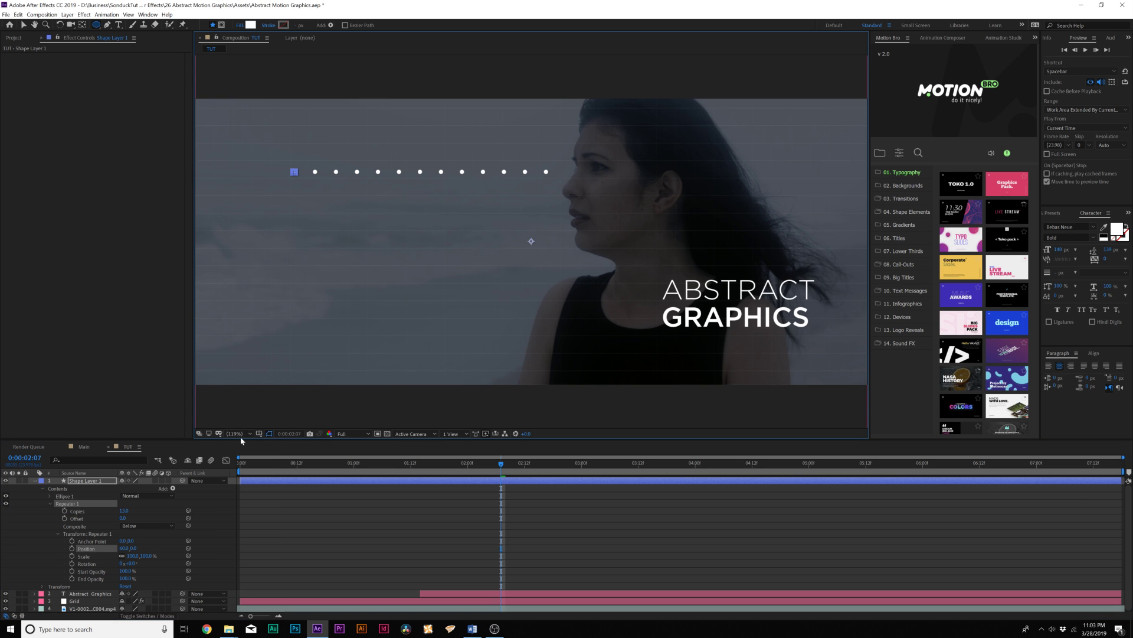
left_click(50, 504)
Add Repeater 2 with Position 0,33 and 9 copies to stack the dot row into rows
left_click(171, 488)
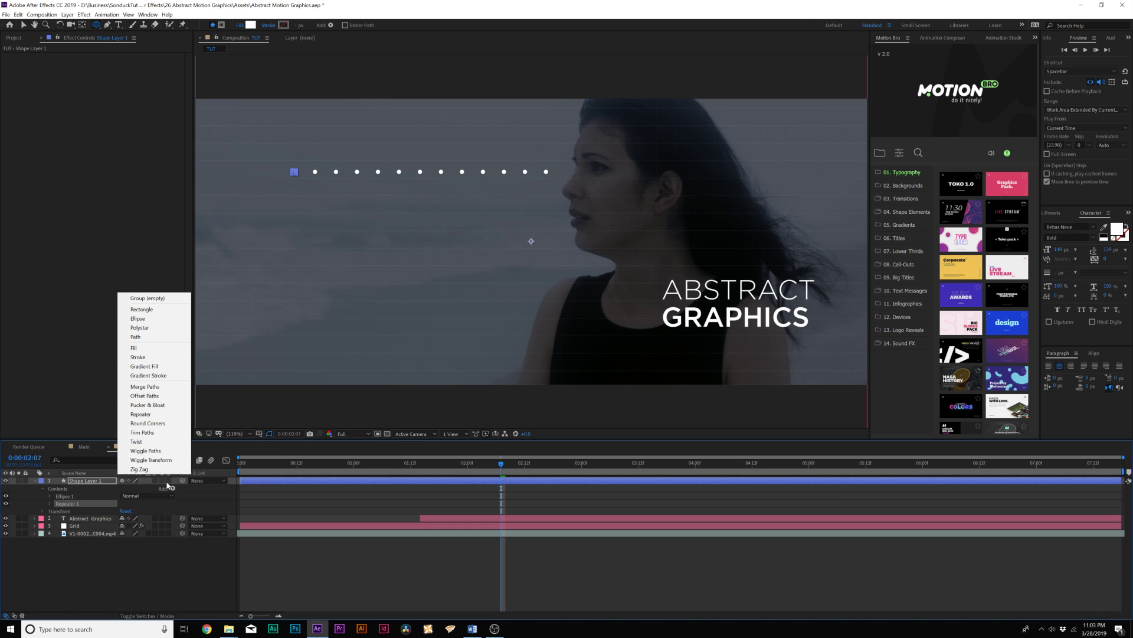
left_click(141, 414)
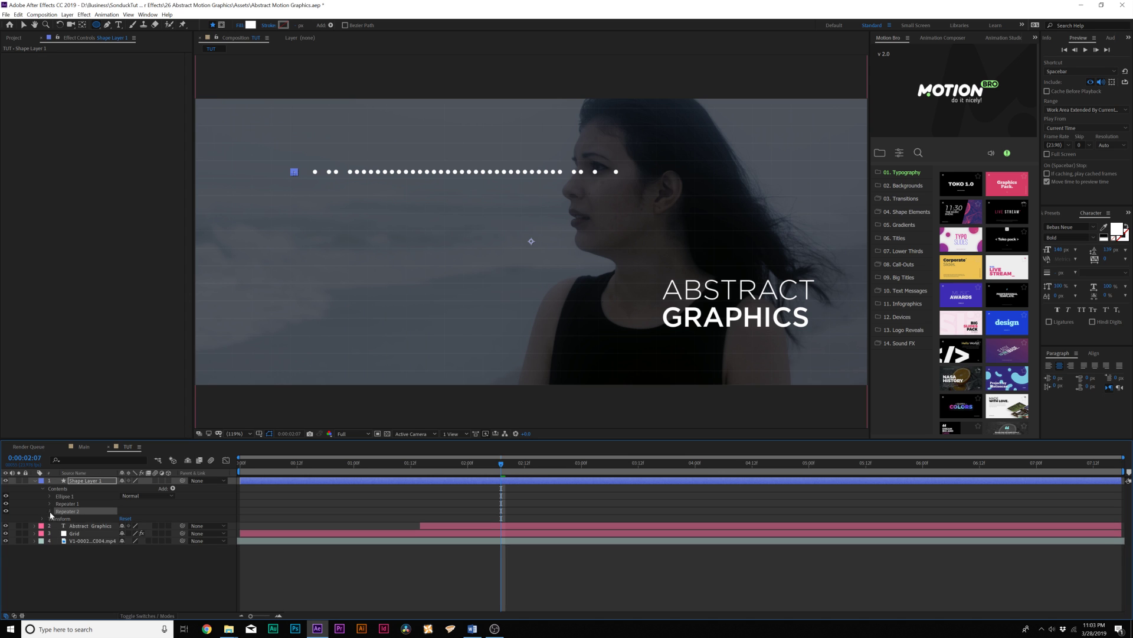
left_click(50, 511)
left_click(57, 541)
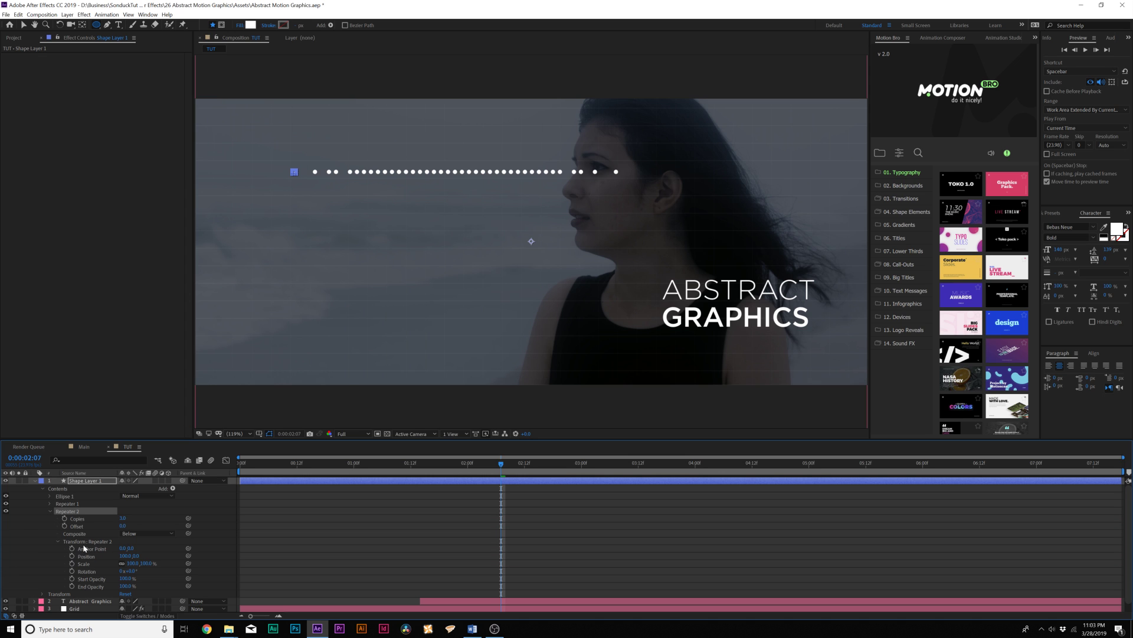
left_click(125, 556)
left_click(149, 543)
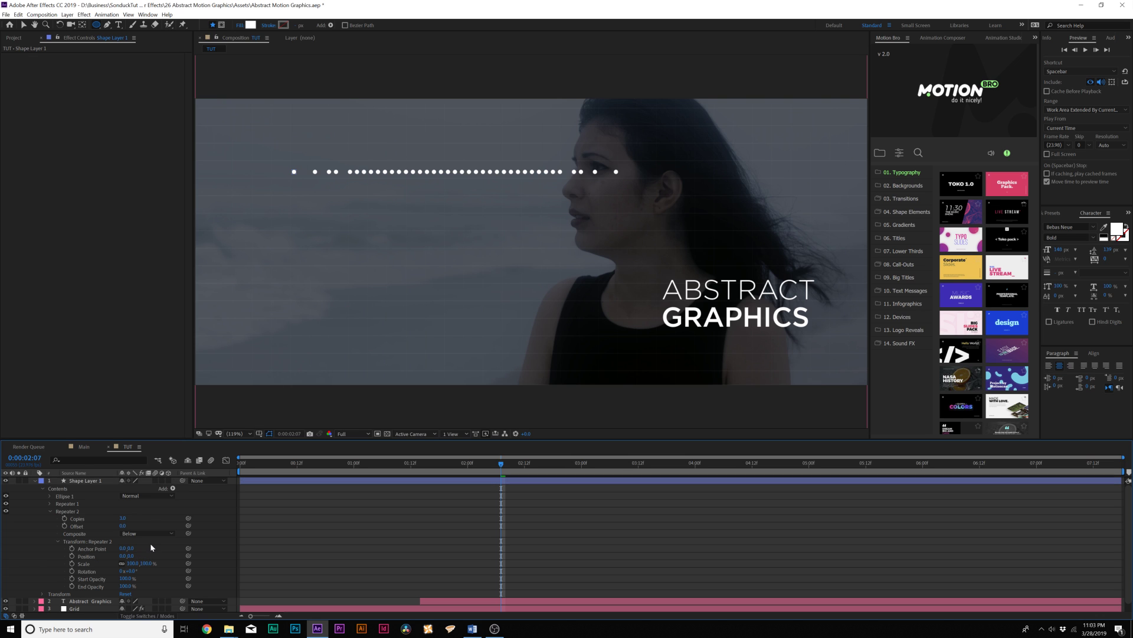
left_click_drag(130, 559, 153, 556)
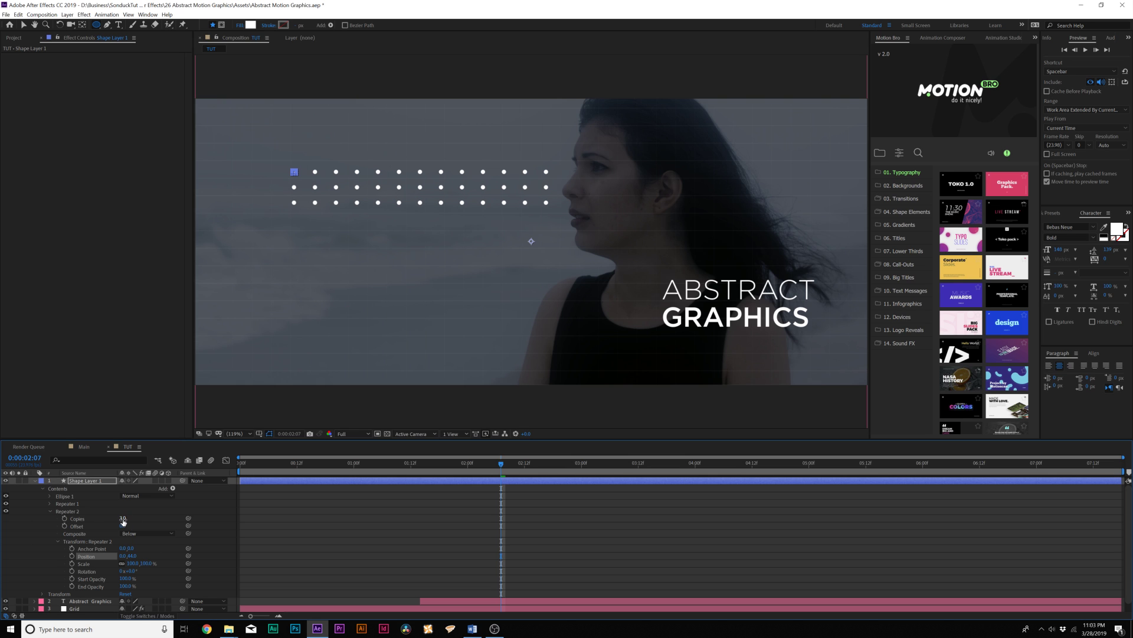
left_click_drag(123, 520, 125, 518)
left_click_drag(126, 518, 123, 519)
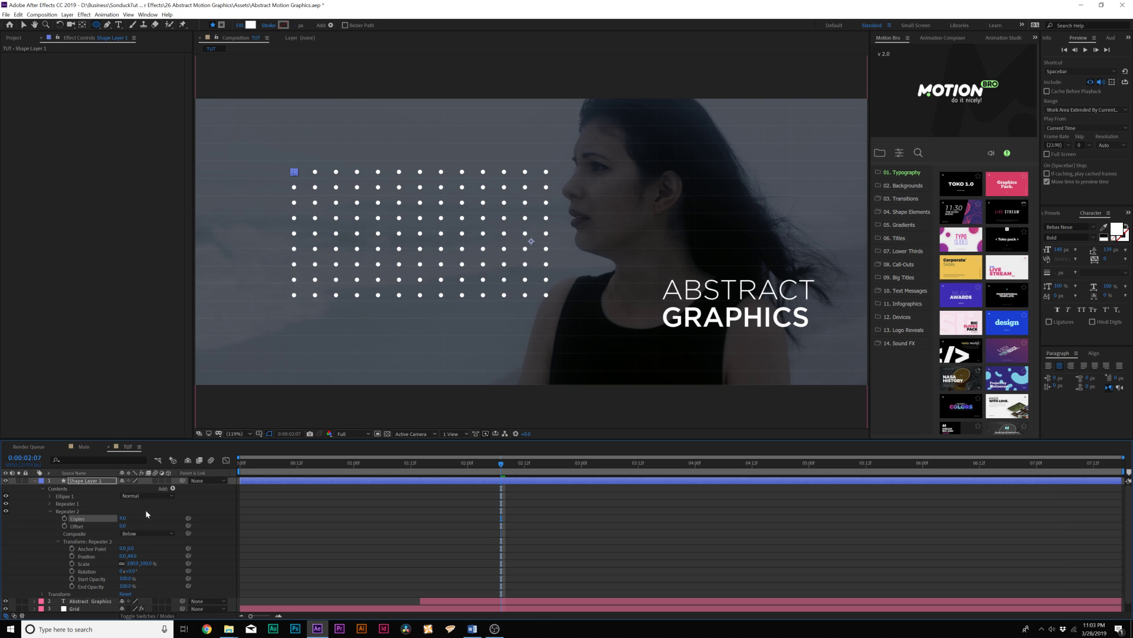
left_click(180, 510)
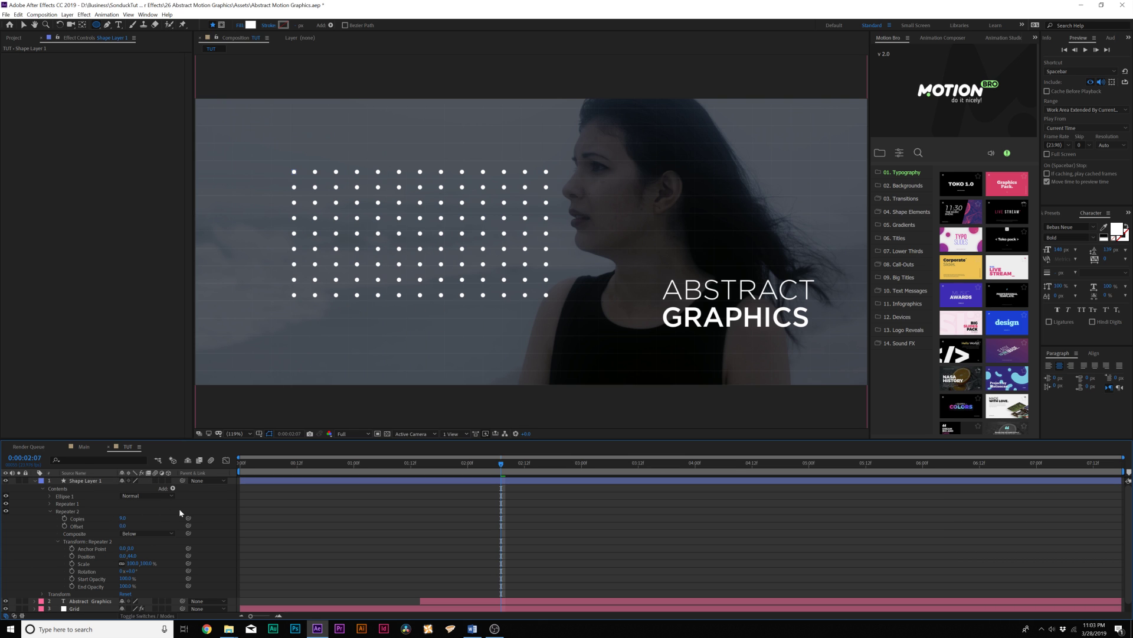
Shrink the ellipse size to 7,7 and start a wiggle(1,100) expression on Repeater 2's End Opacity
left_click(50, 497)
left_click(57, 503)
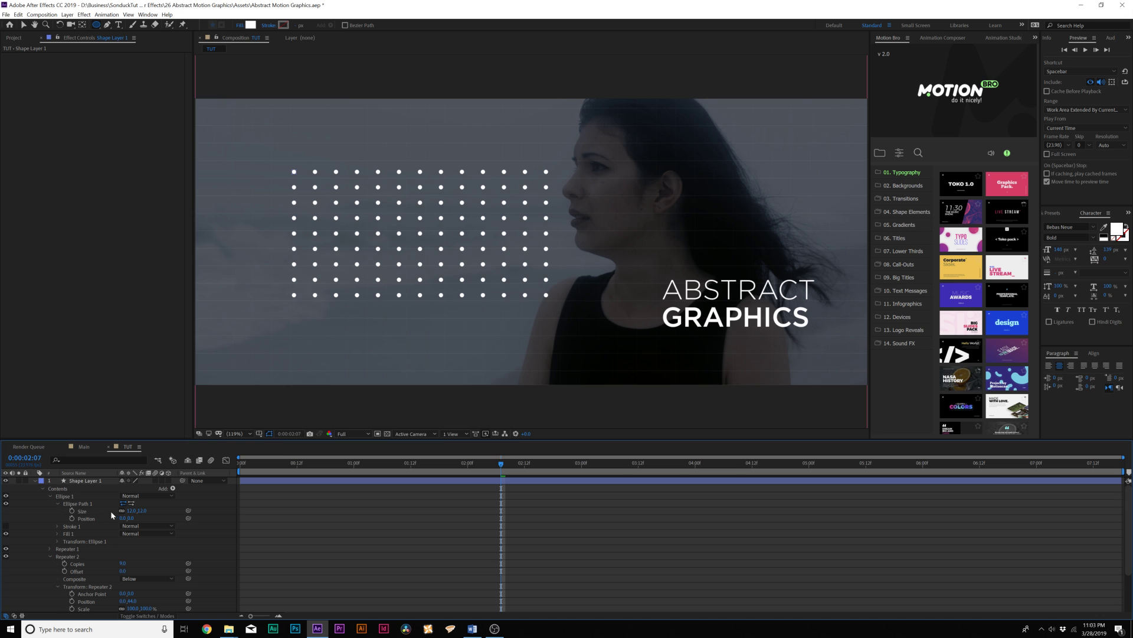
left_click_drag(129, 511, 125, 510)
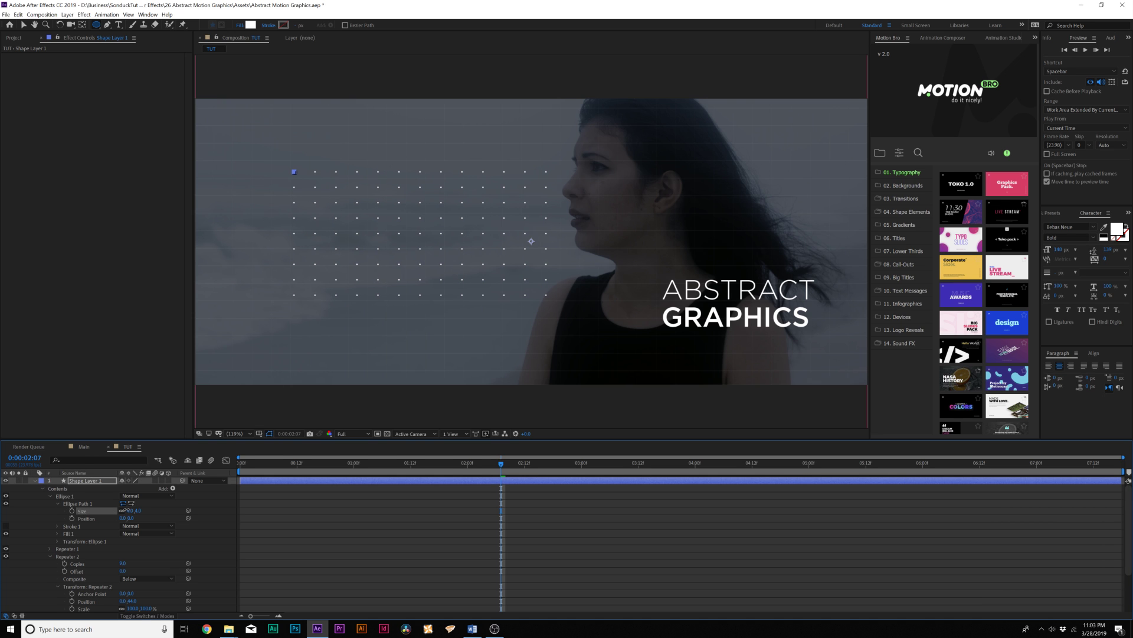
left_click(50, 496)
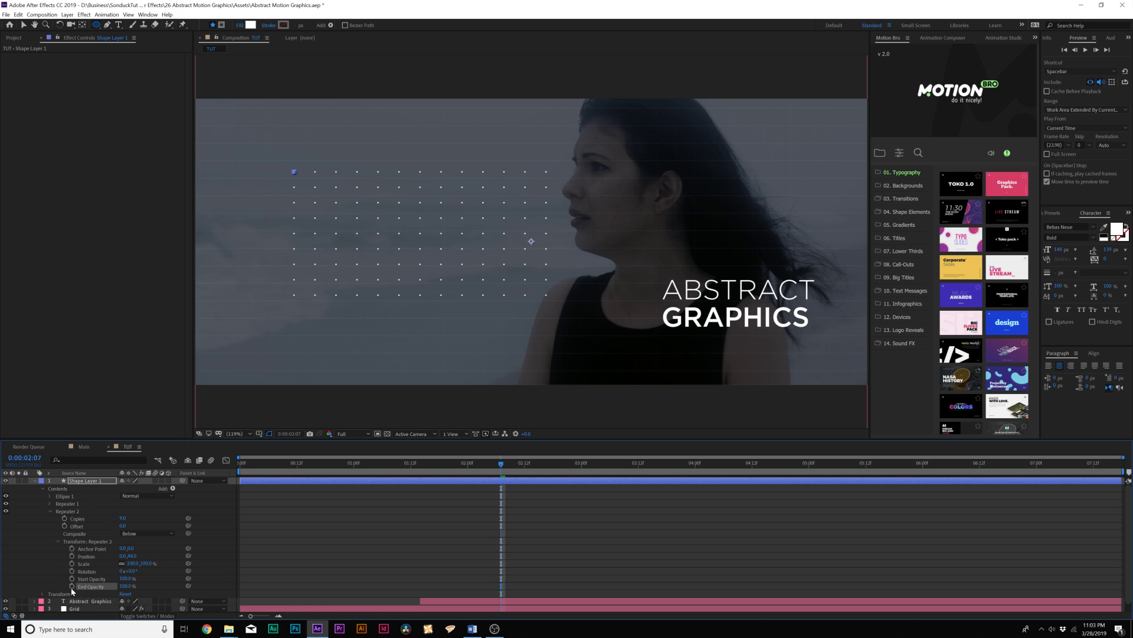
left_click(71, 586, "alt")
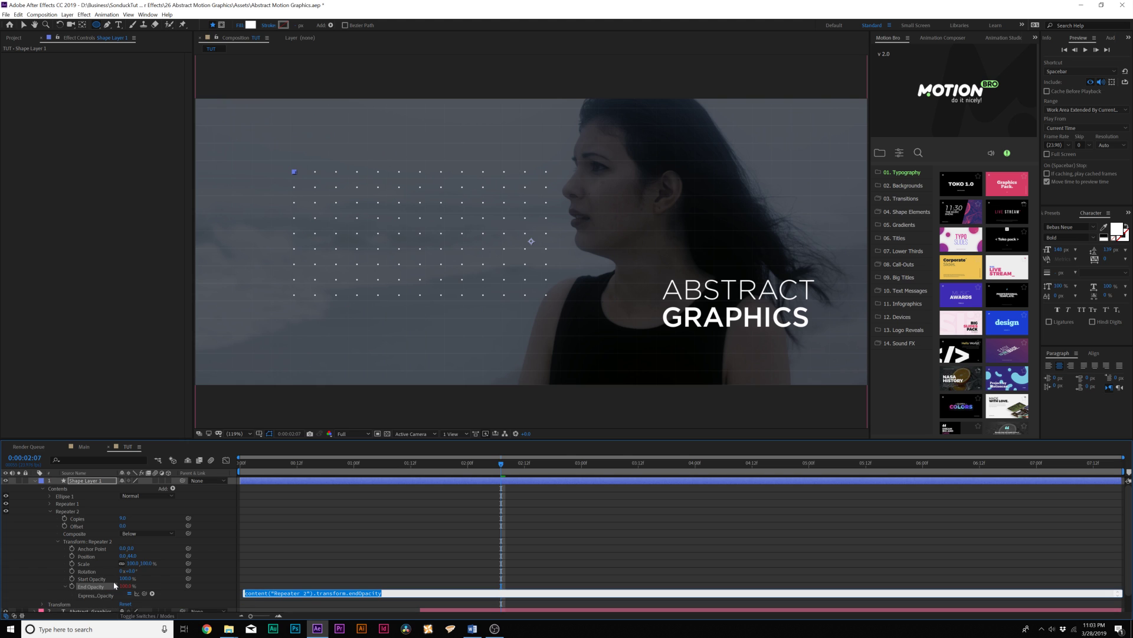
type("wiggle(1,100")
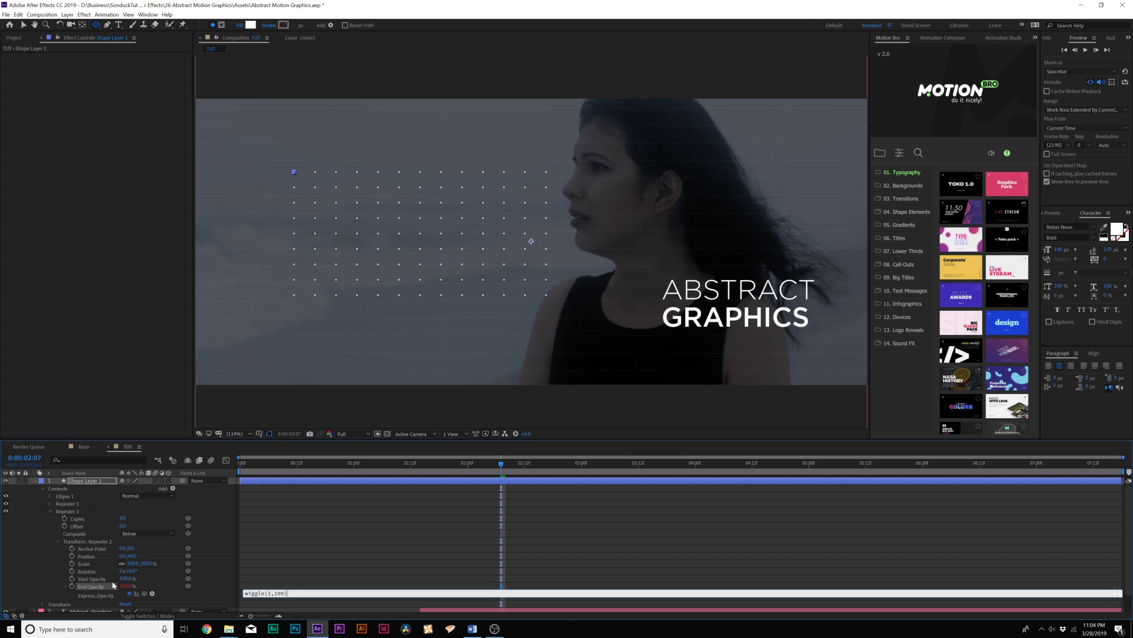
Confirm the wiggle expression, collapse Repeater 2 and expand Repeater 1's settings
left_click(398, 521)
left_click(445, 463)
scroll(118, 508, "up", 2)
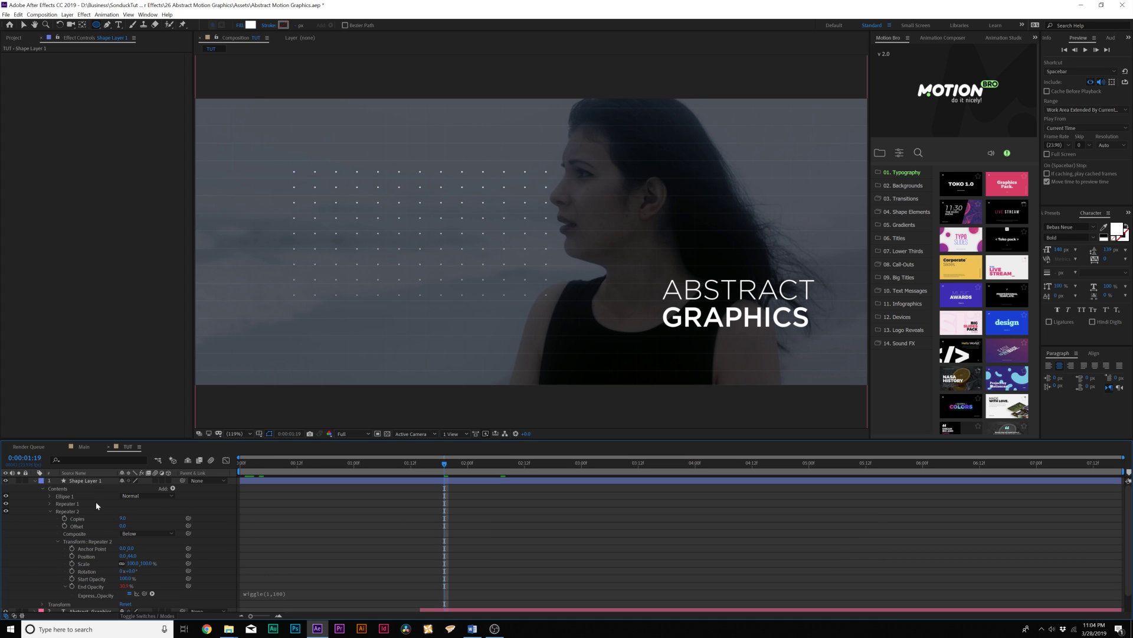
left_click(49, 510)
left_click(48, 503)
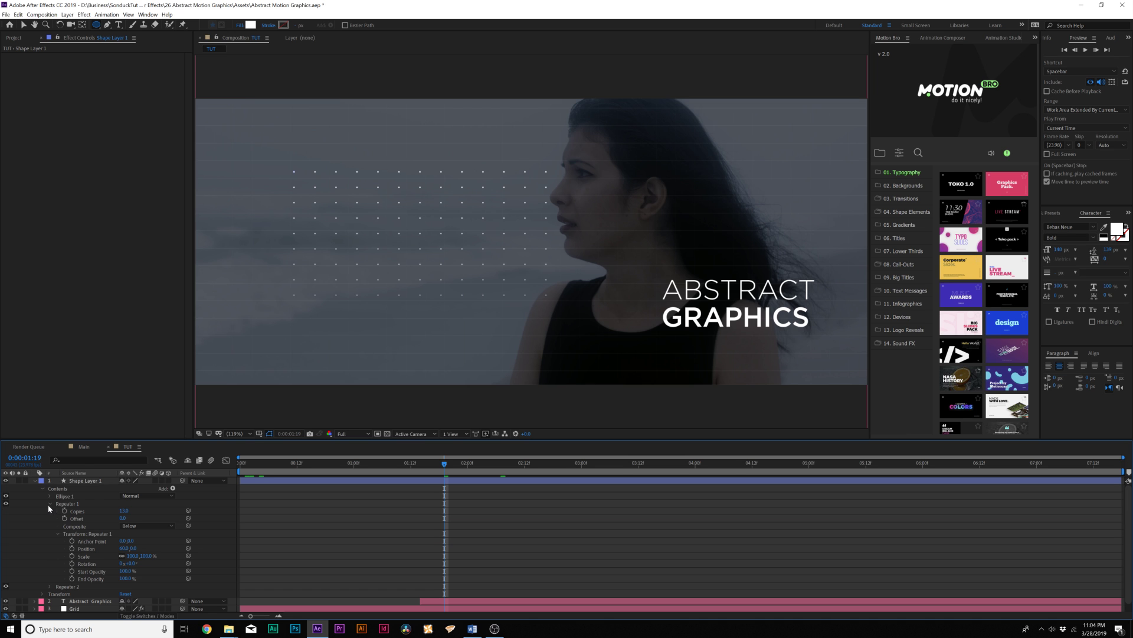
Preview the flickering dot grid with safe-area guides, stopping at 0:00:00:13
key("space")
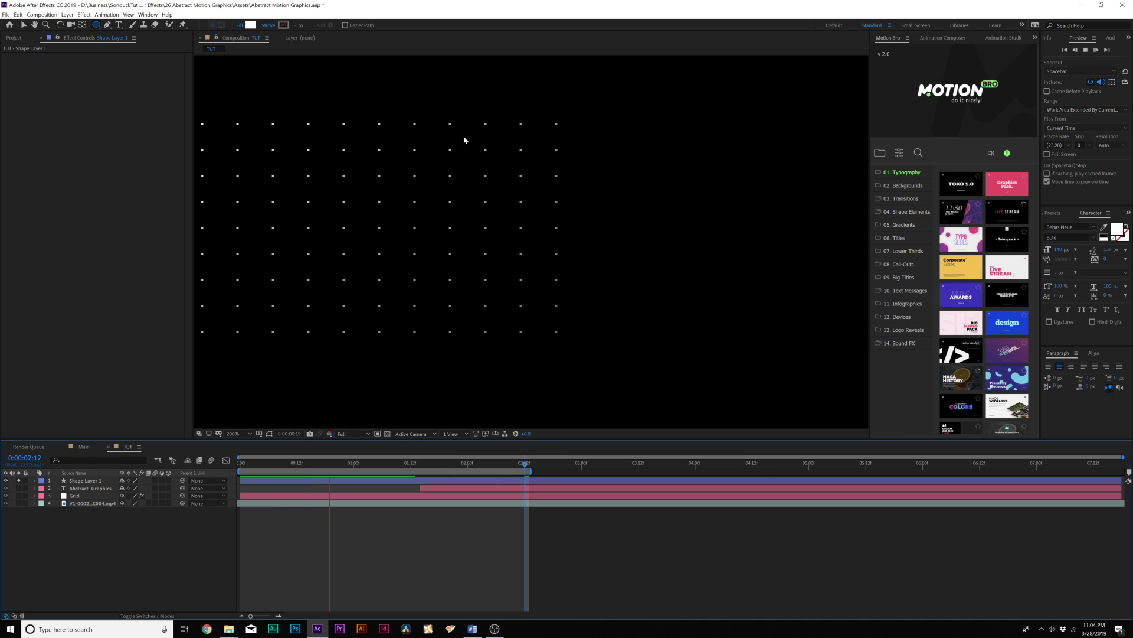
key("comma")
key("space")
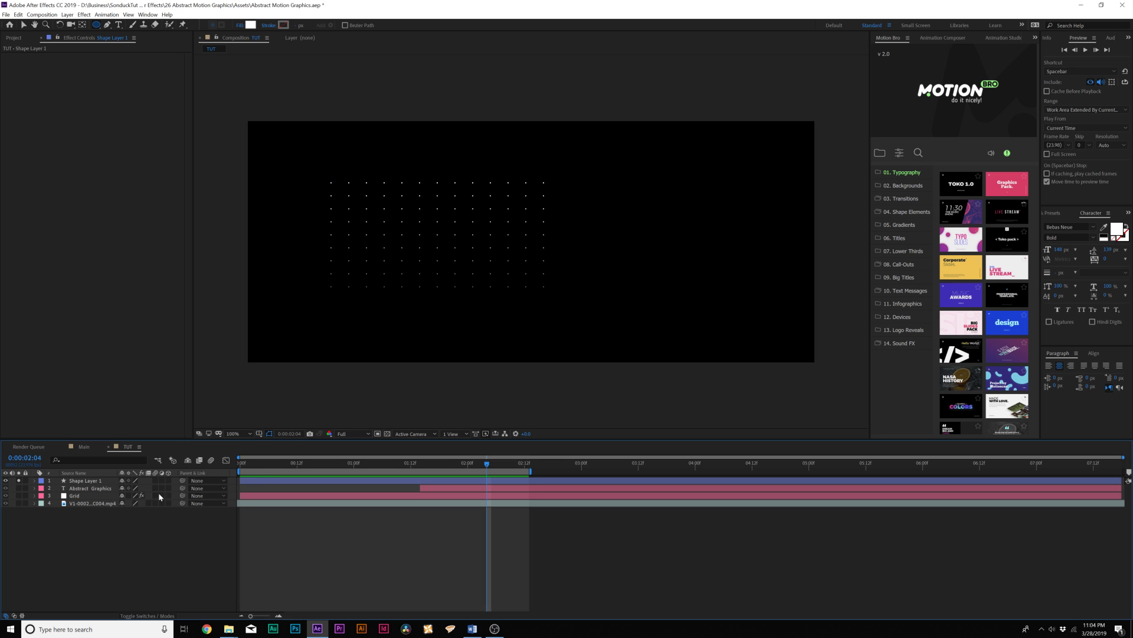
key("apostrophe")
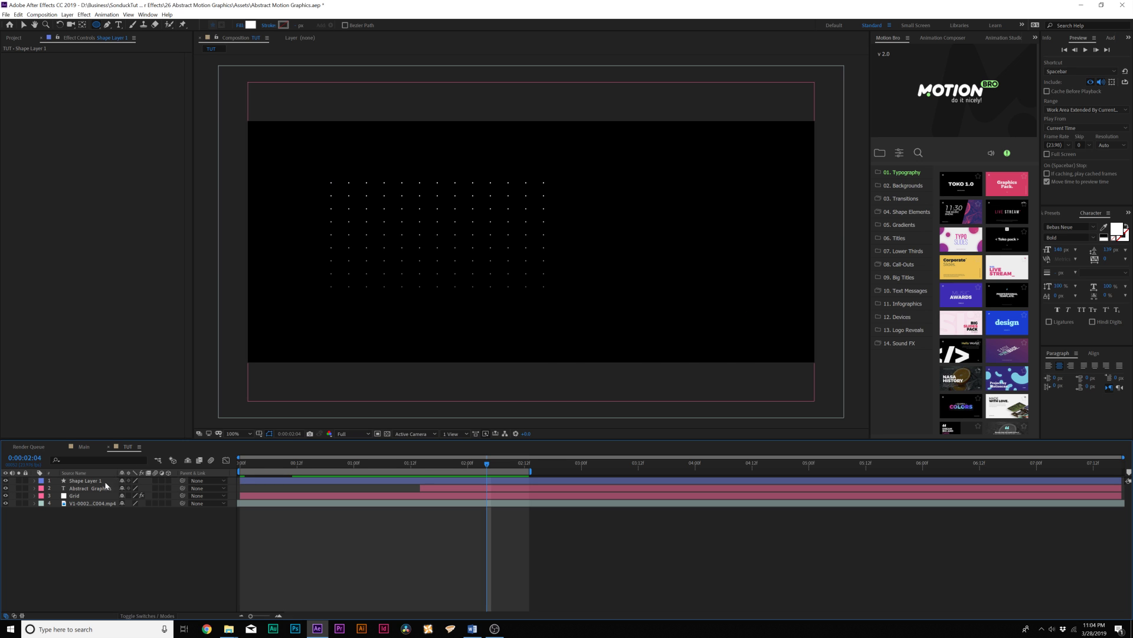
left_click(265, 482)
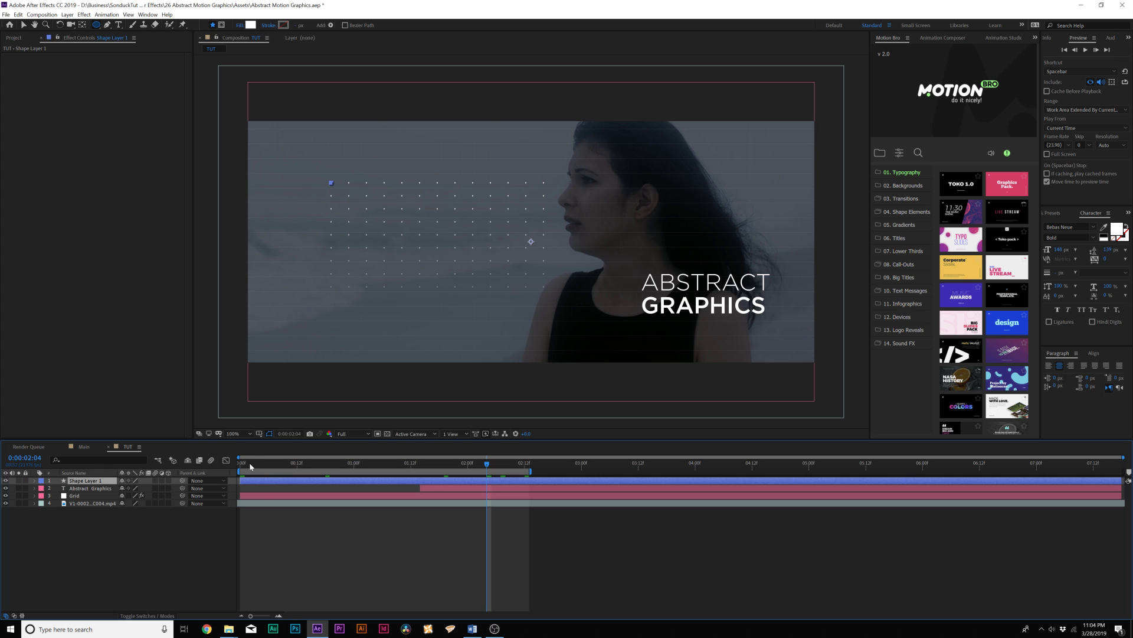
key("space")
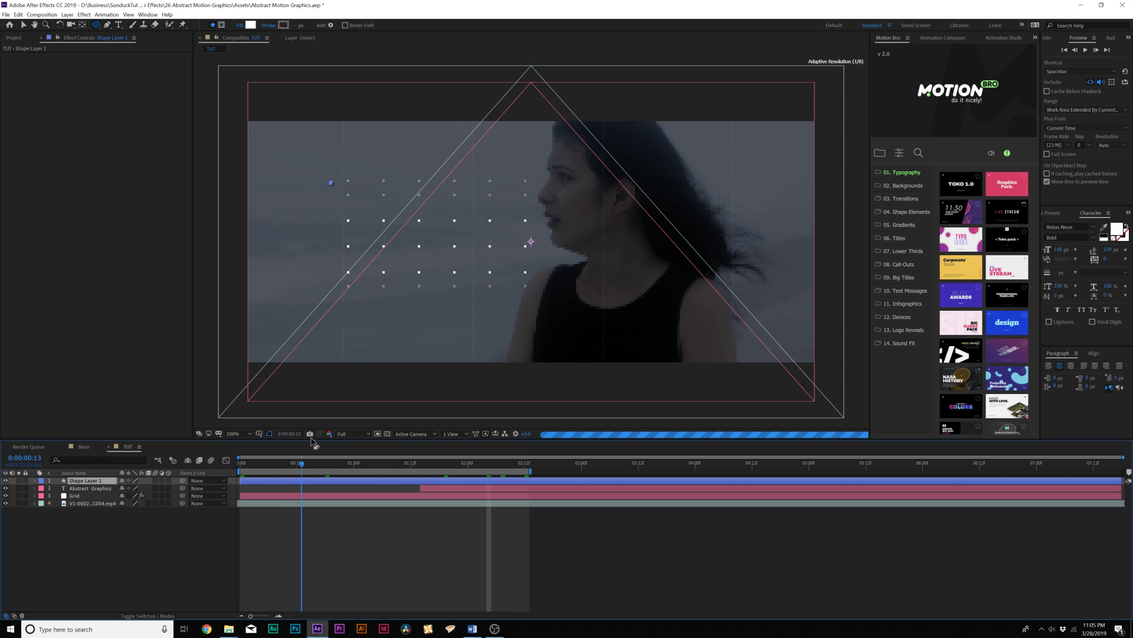
key("space")
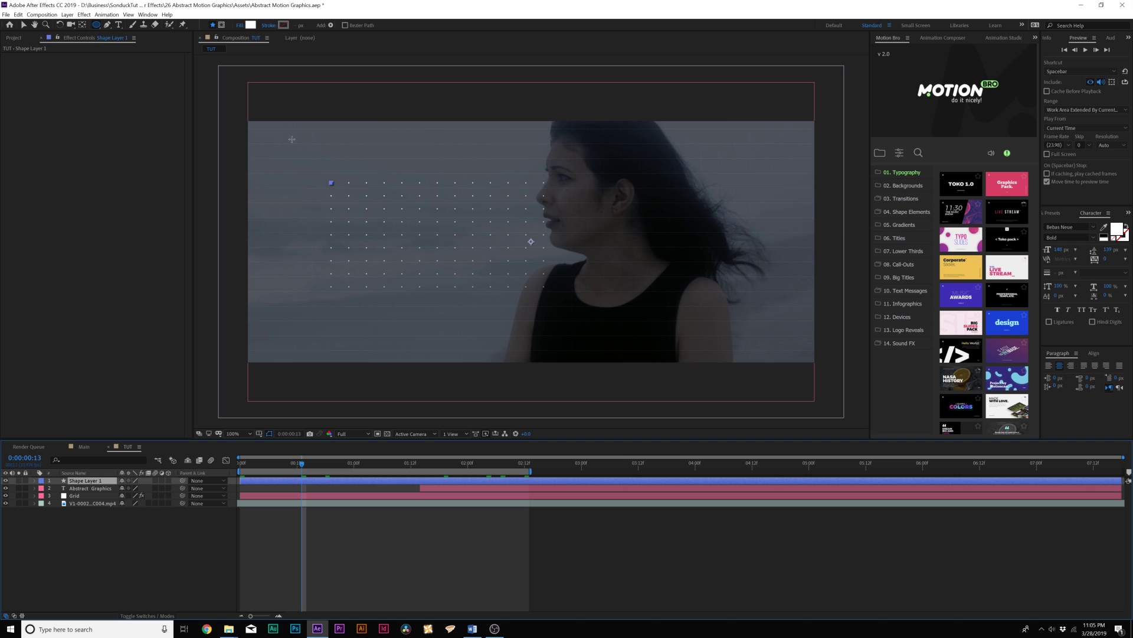
Split the dot grid layer at the current frame and move the new piece right
left_click(18, 14)
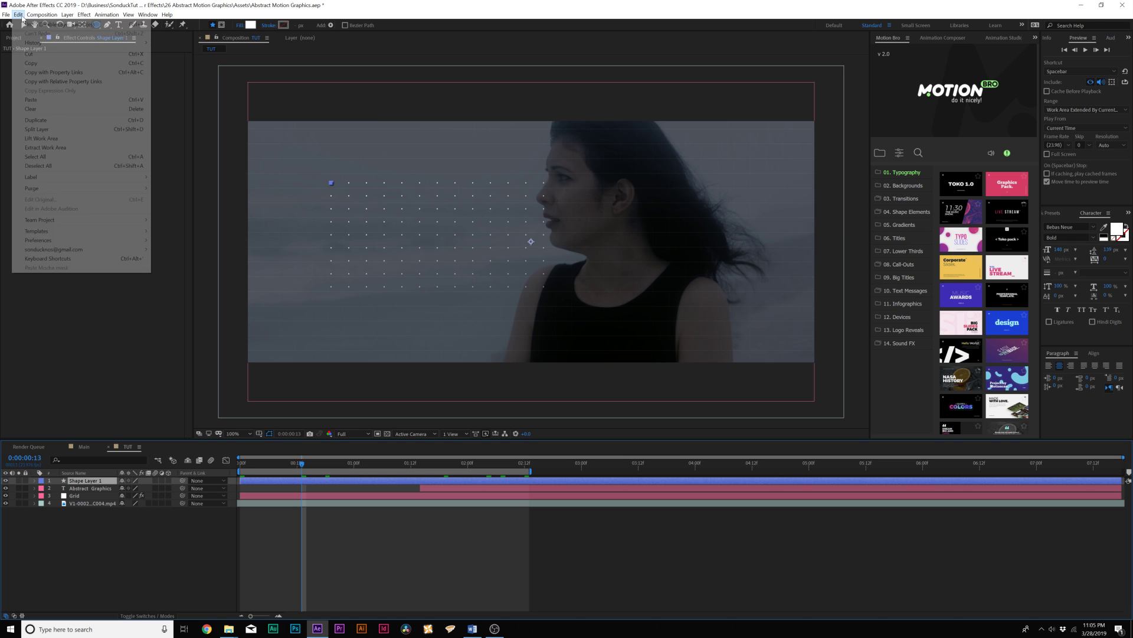
left_click(42, 129)
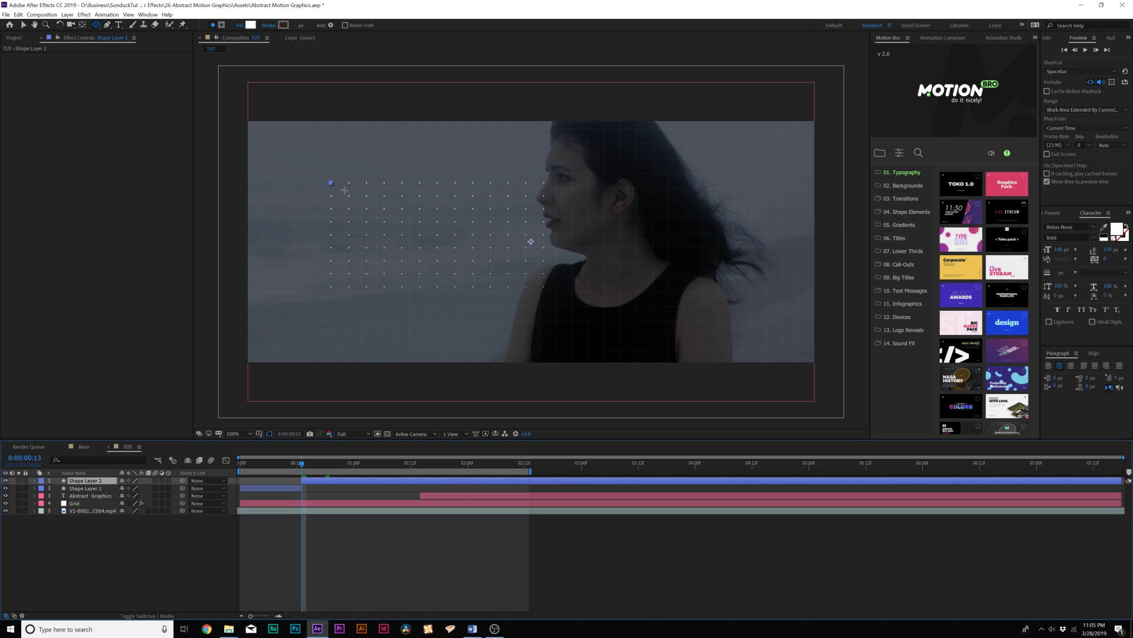
key("v")
key("p")
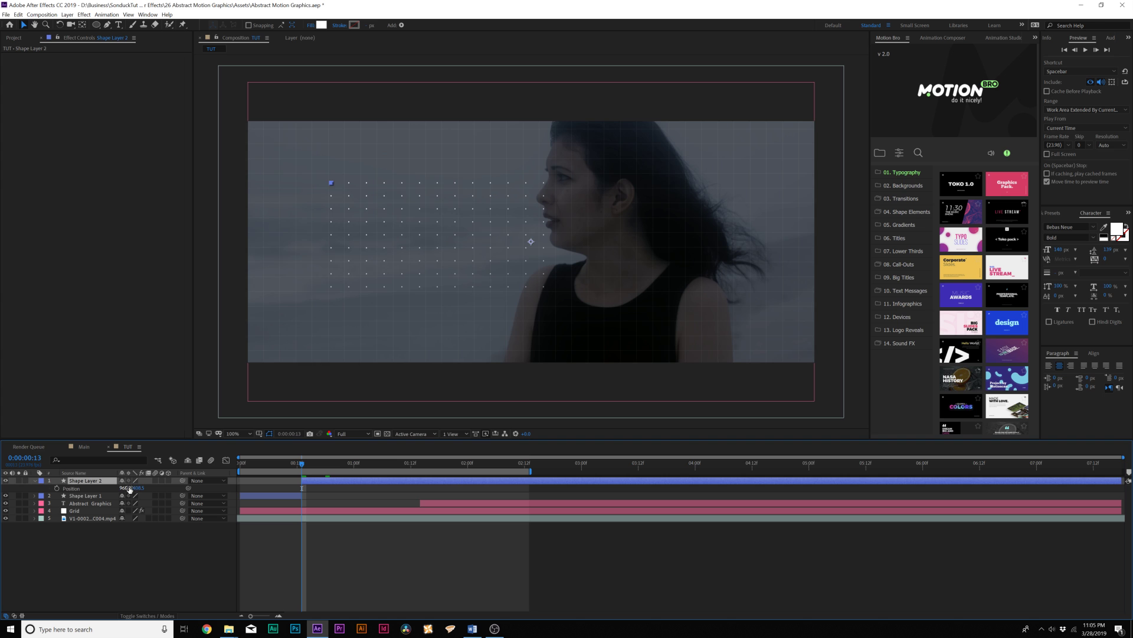
left_click_drag(130, 489, 369, 479)
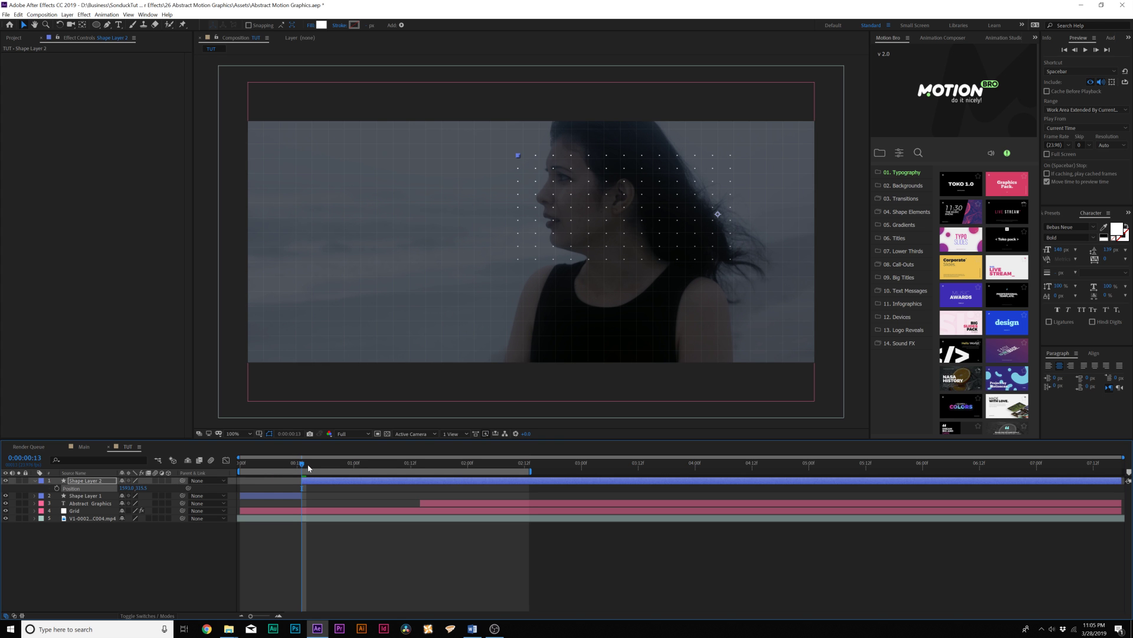
Split the grid again at 0:00:01:04 and shift that piece to the left
left_click_drag(309, 467, 373, 470)
key("ctrl+shift+d")
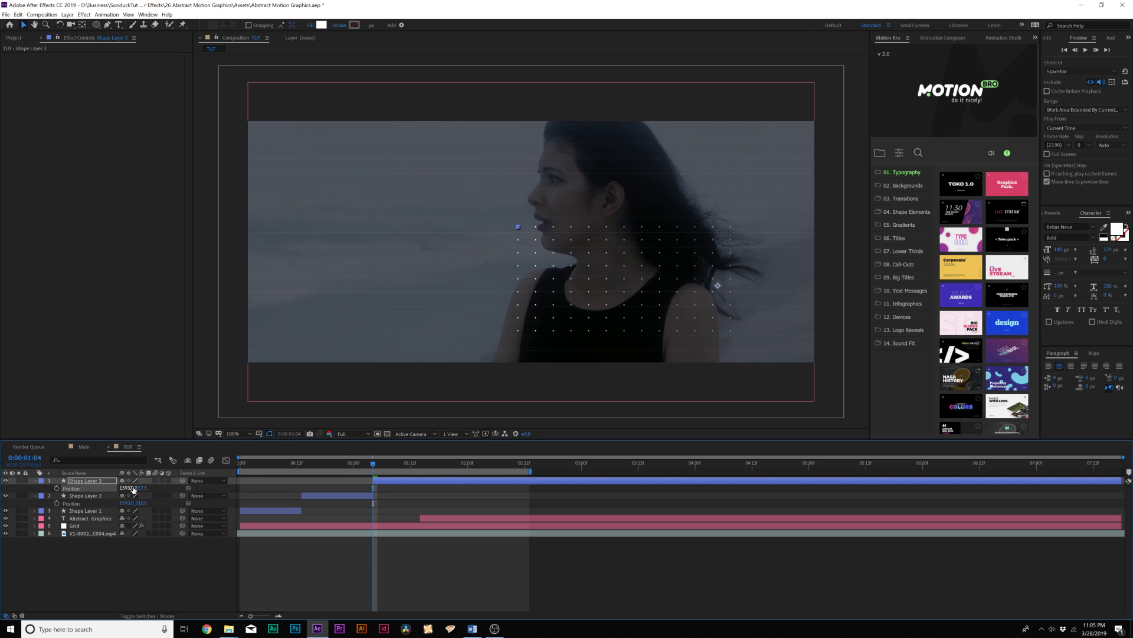
left_click_drag(126, 487, 18, 495)
left_click_drag(125, 496, 109, 491)
Split once more at 0:00:01:19 and reposition the fourth grid piece lower
left_click_drag(393, 466, 445, 467)
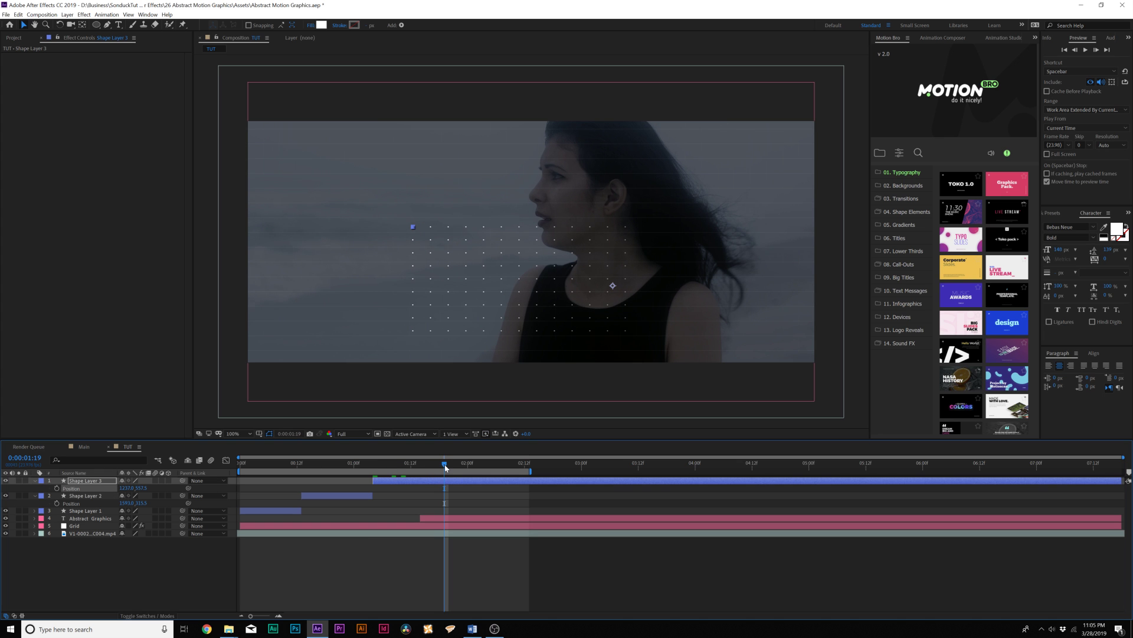
key("ctrl+shift+d")
key("p")
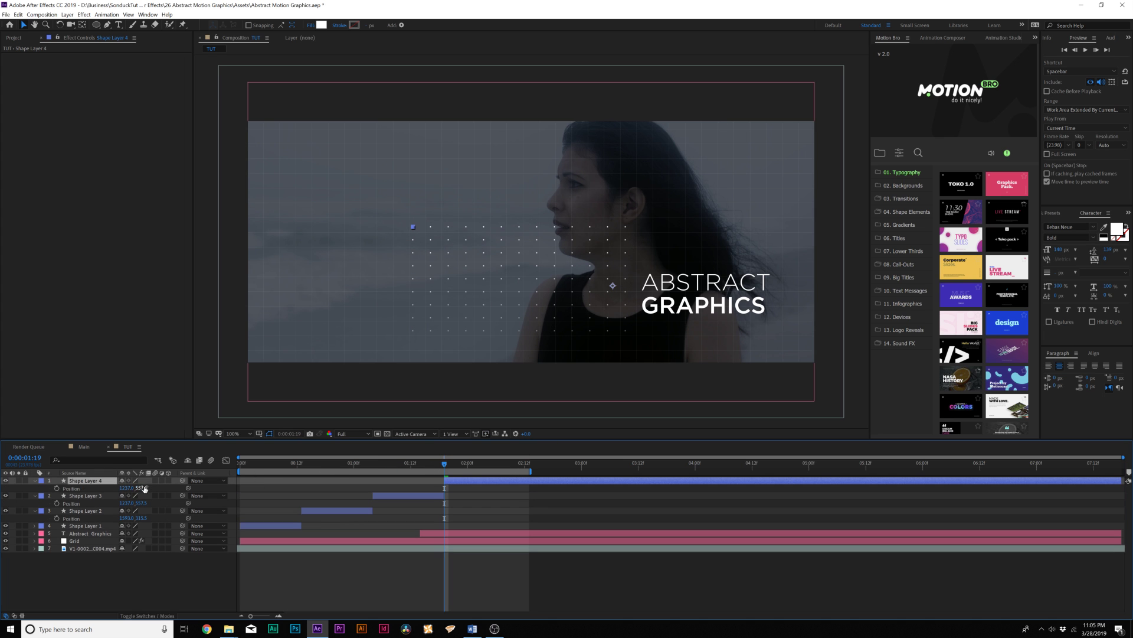
left_click_drag(140, 488, 112, 488)
left_click_drag(31, 493, 105, 500)
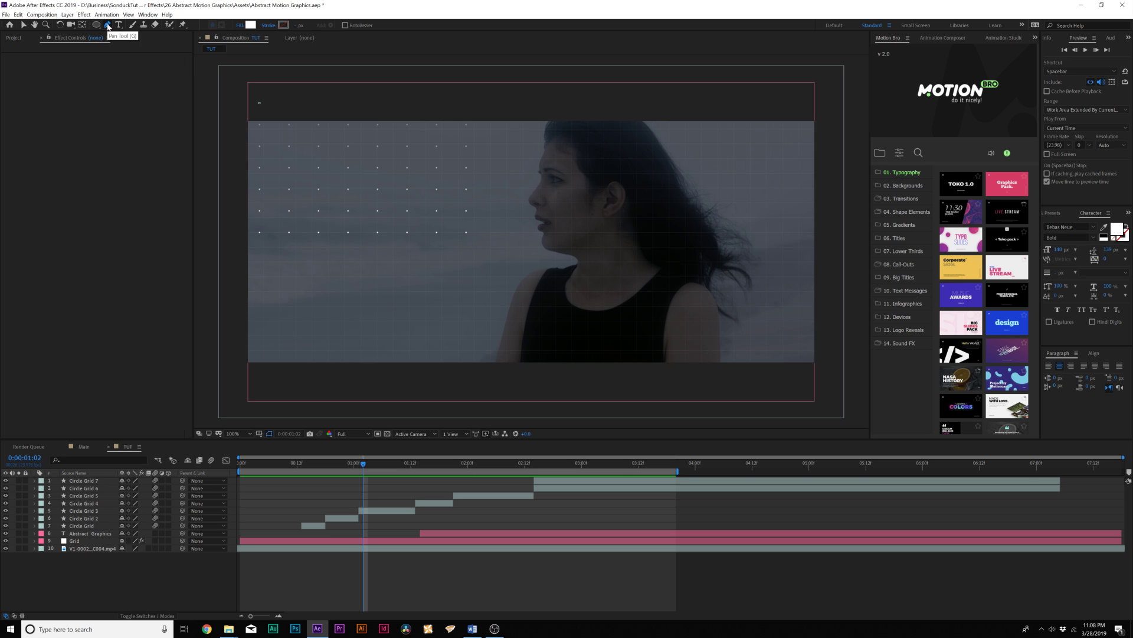
left_click(108, 27)
Set new shapes to no fill, a solid colour stroke and 3 px stroke width
left_click(239, 26)
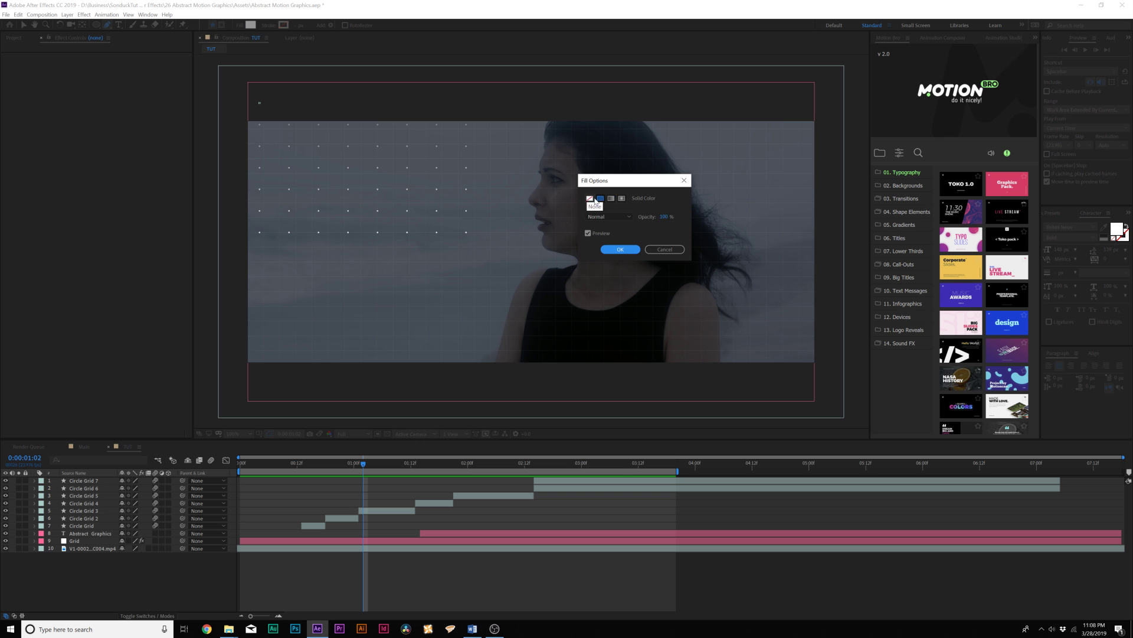
left_click(620, 249)
left_click(268, 27)
left_click(602, 198)
left_click(619, 248)
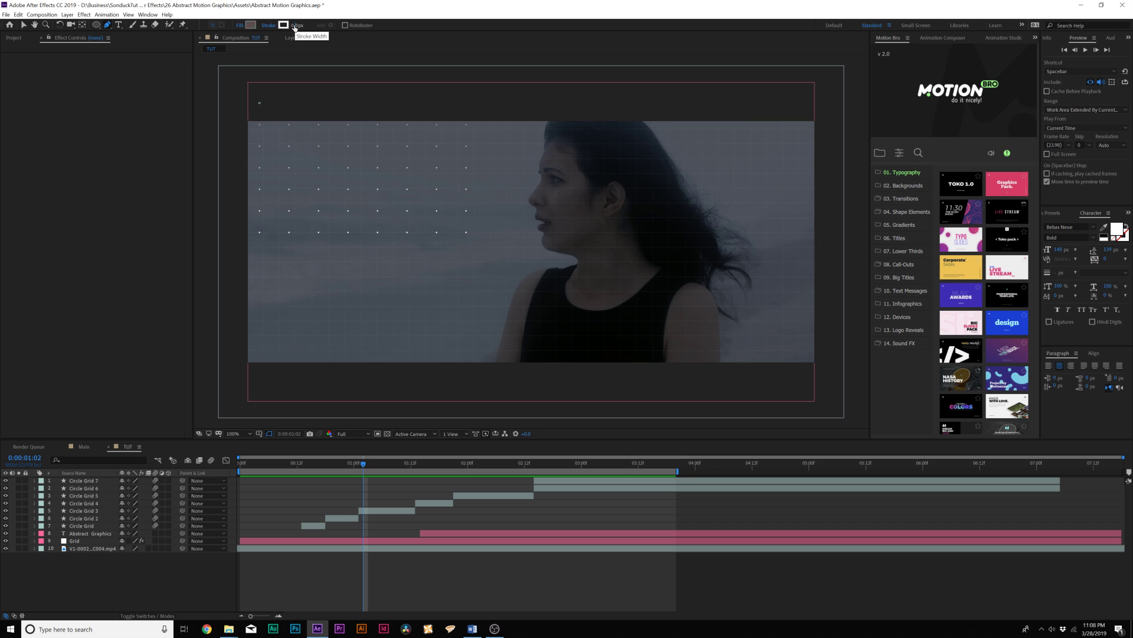
left_click_drag(295, 26, 296, 35)
Draw a horizontal line in from the frame's left edge and select its layer
left_click(247, 292)
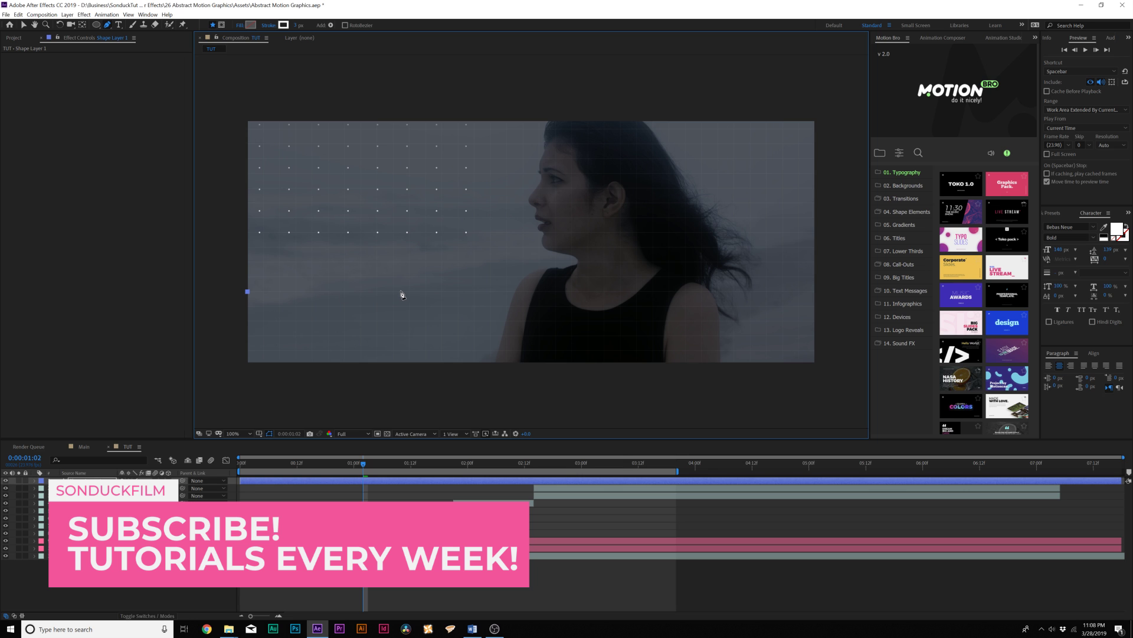
left_click(402, 292)
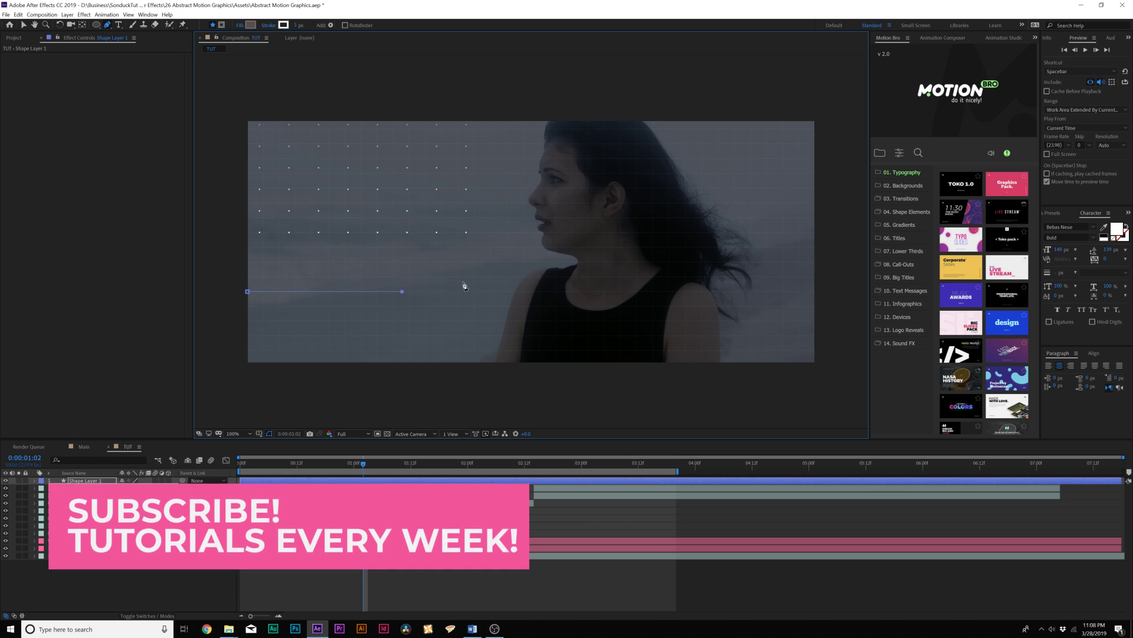
left_click(111, 571)
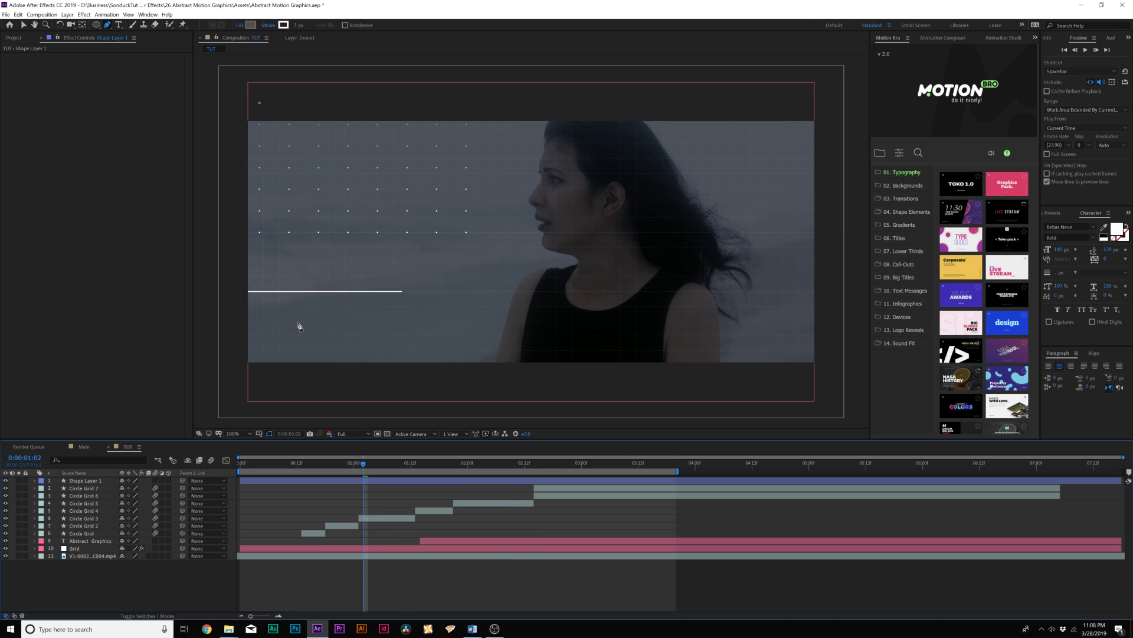
left_click(83, 481)
Add Trim Paths to the line and set a starting keyframe on a lowered End value
left_click(34, 481)
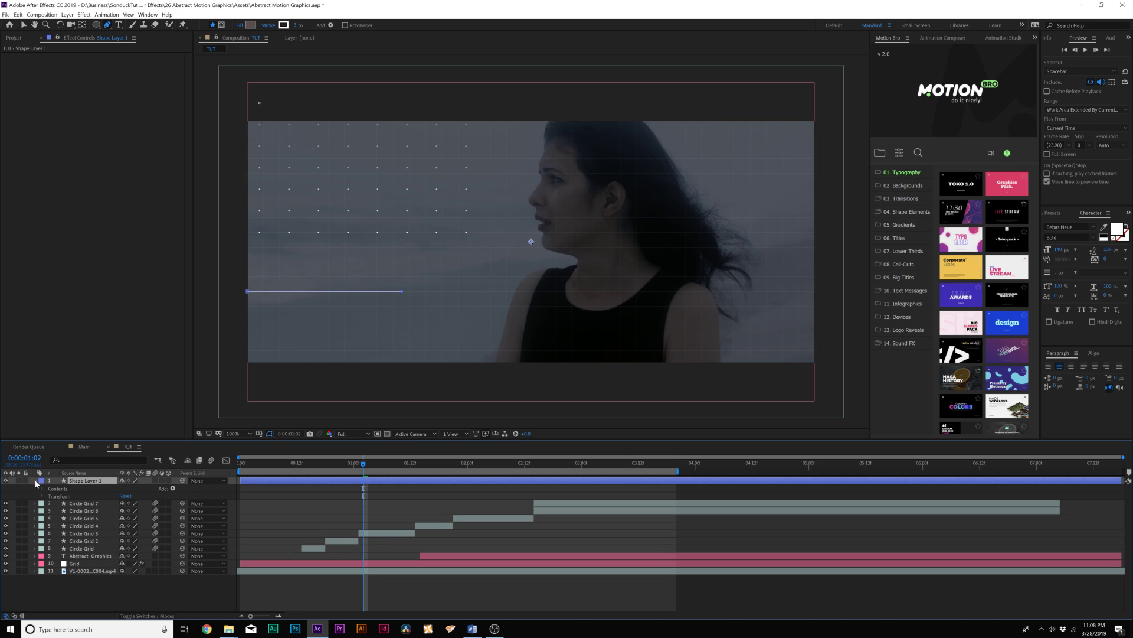
left_click(173, 489)
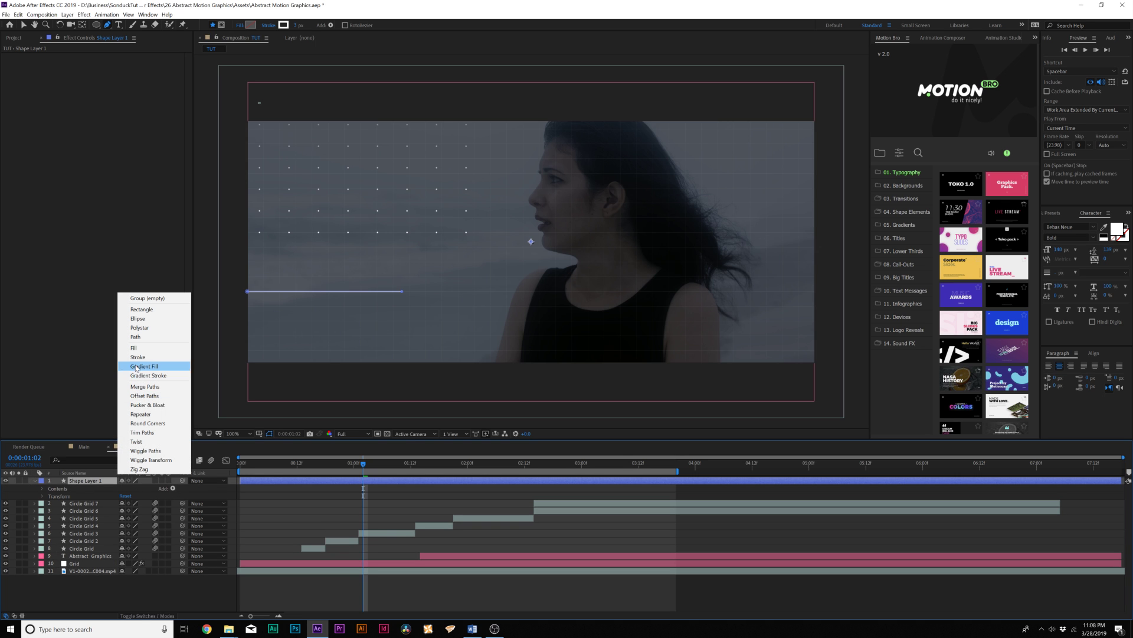
left_click(143, 432)
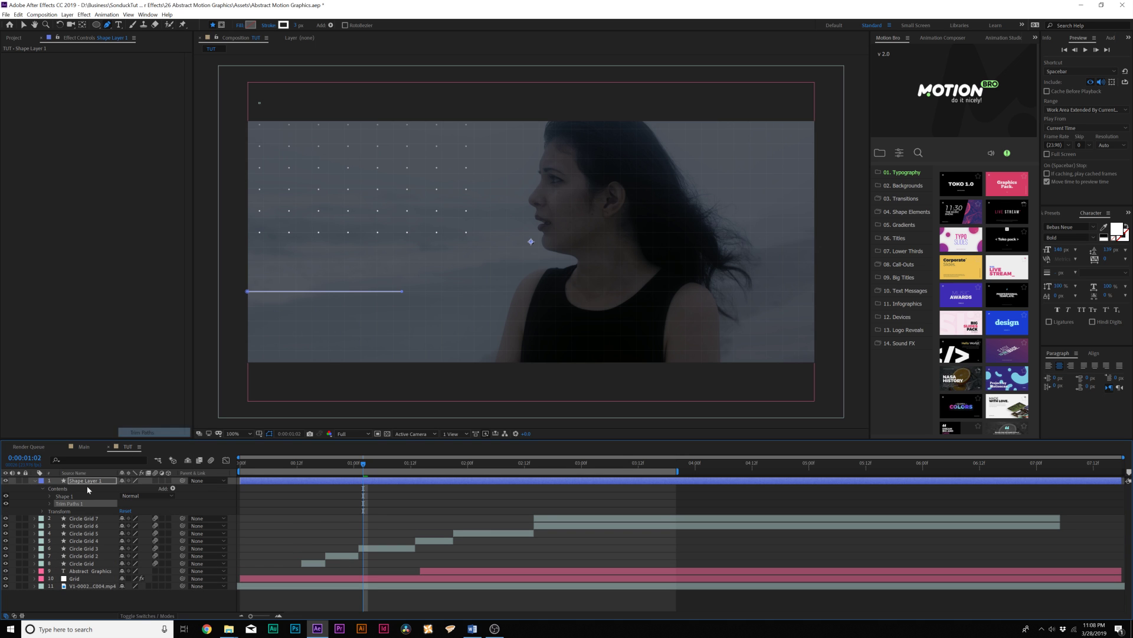
left_click(50, 503)
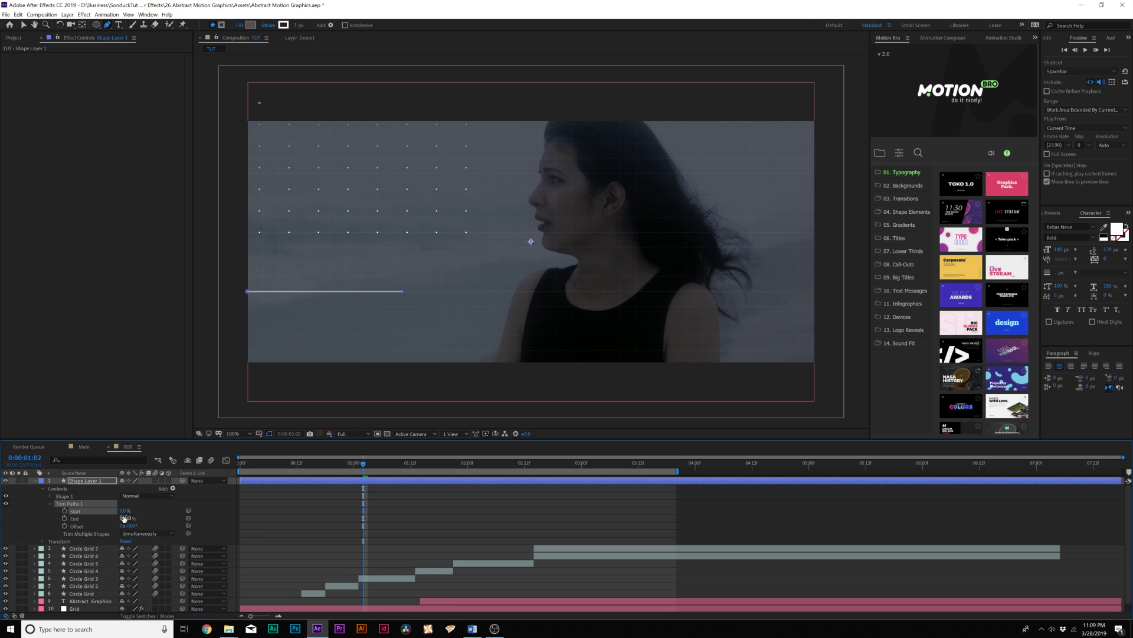
left_click_drag(124, 519, 98, 518)
left_click(69, 519)
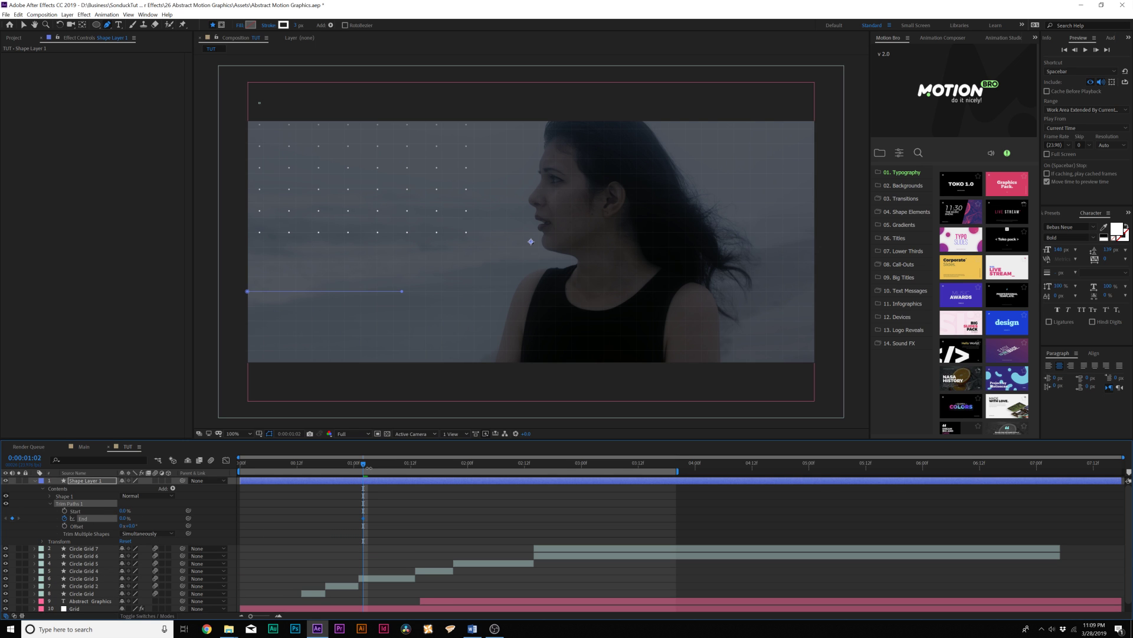
Set End to 100% at 0:00:01:15, select both End keyframes and preview the line
left_click_drag(370, 470, 425, 464)
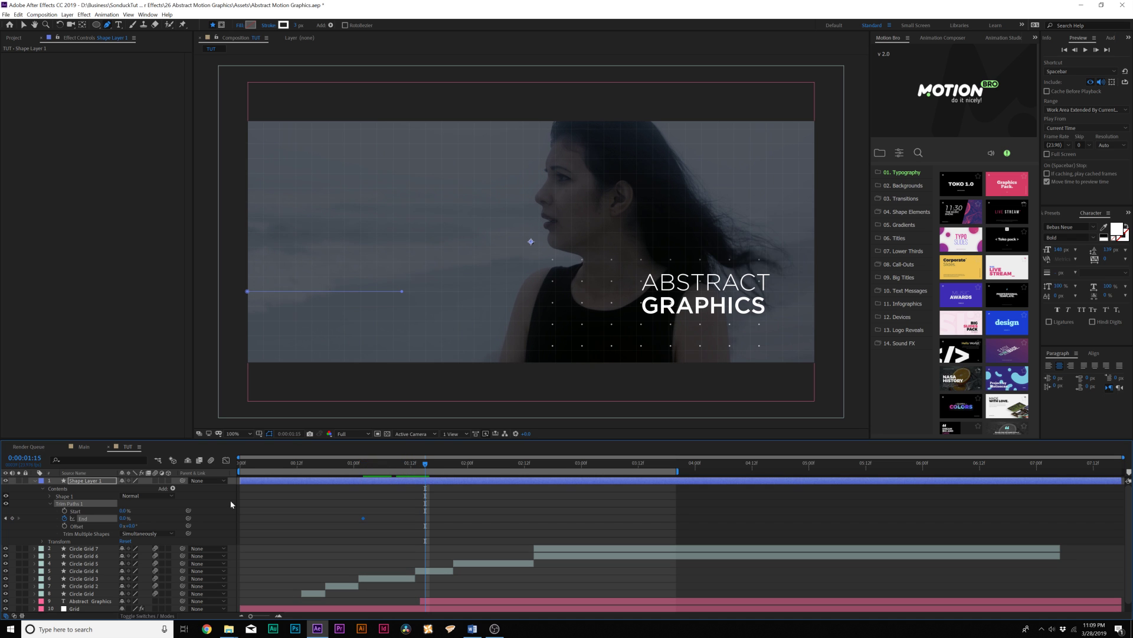
key("Return")
left_click(329, 496)
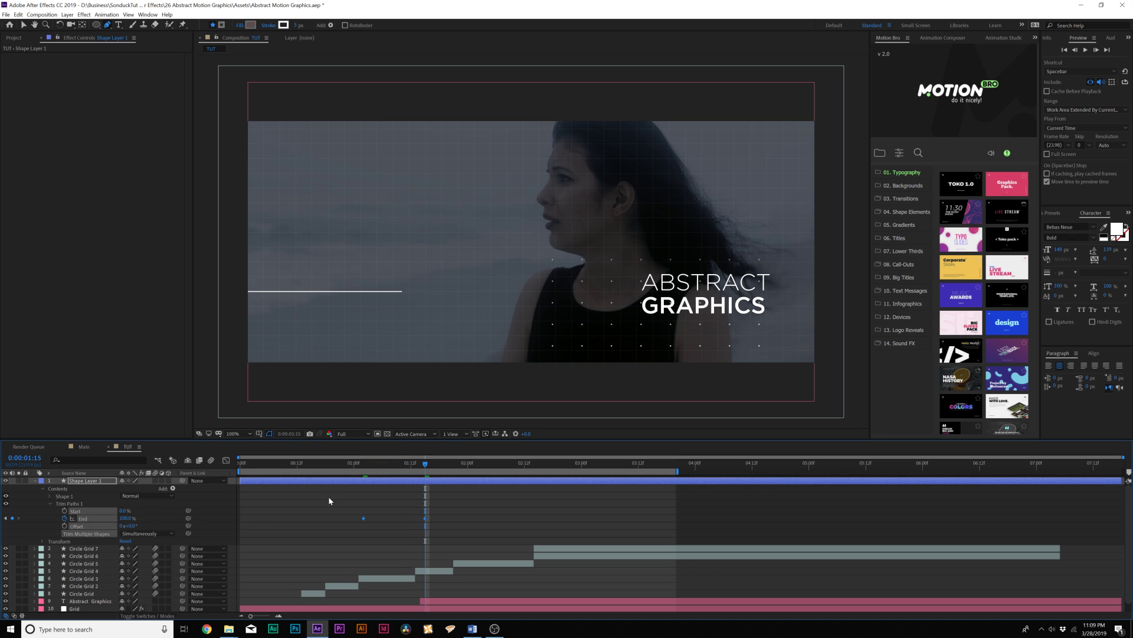
left_click_drag(339, 506, 438, 526)
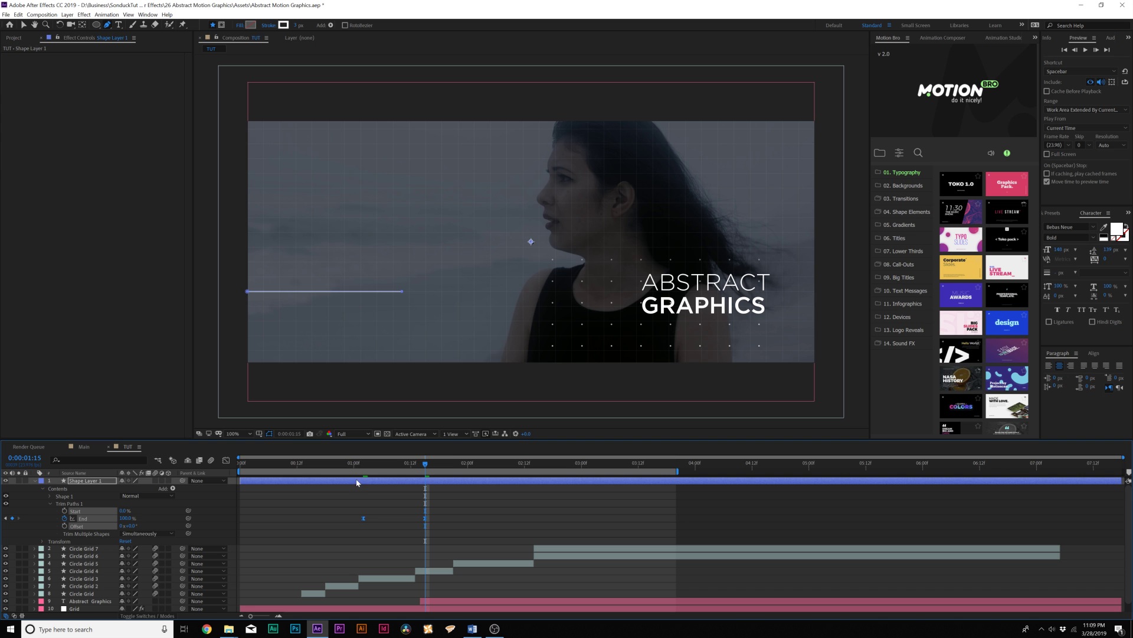
left_click(362, 465)
key("space")
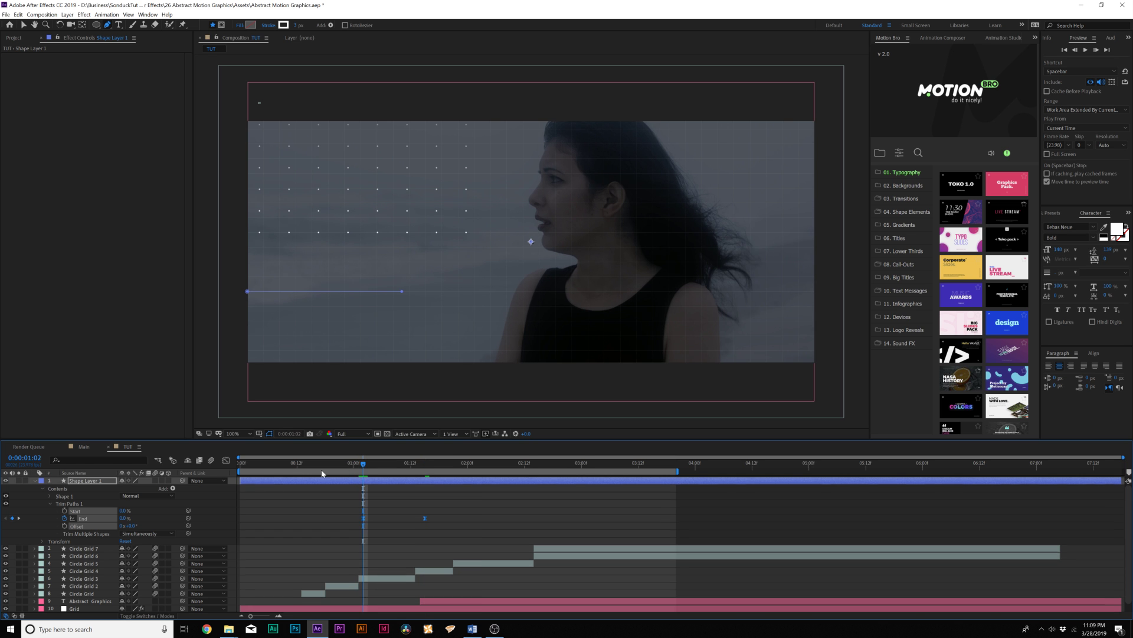
left_click(461, 480)
key("v")
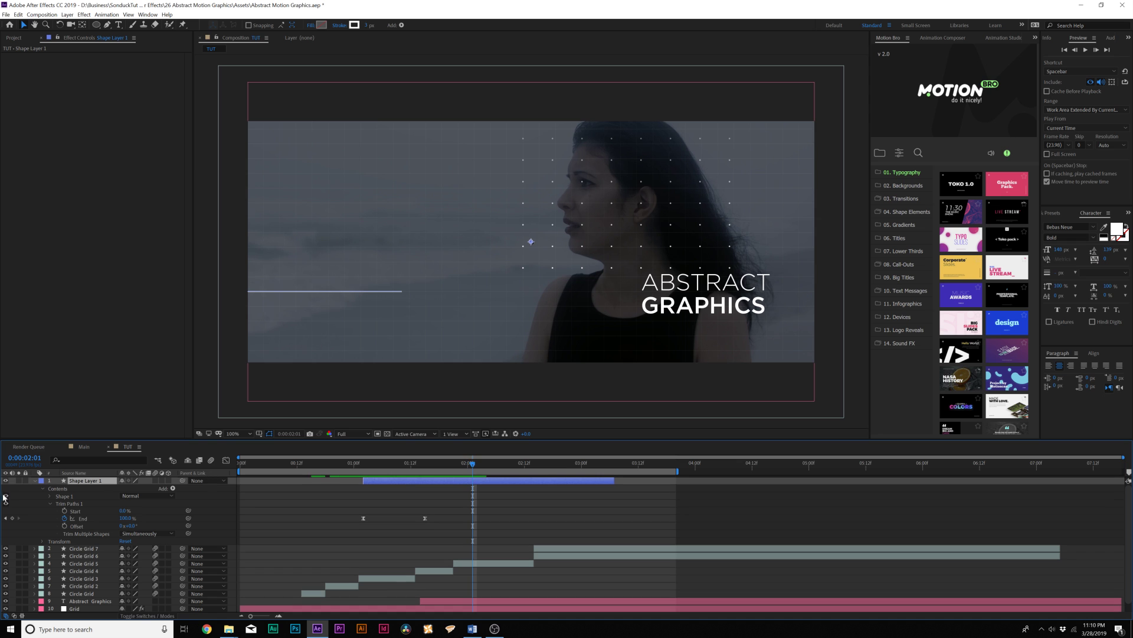
Keyframe Start up to 100% at 0:00:02:16 and trim the layer after its animation
left_click(65, 511)
left_click_drag(501, 468, 544, 464)
left_click_drag(126, 511, 230, 495)
key("u")
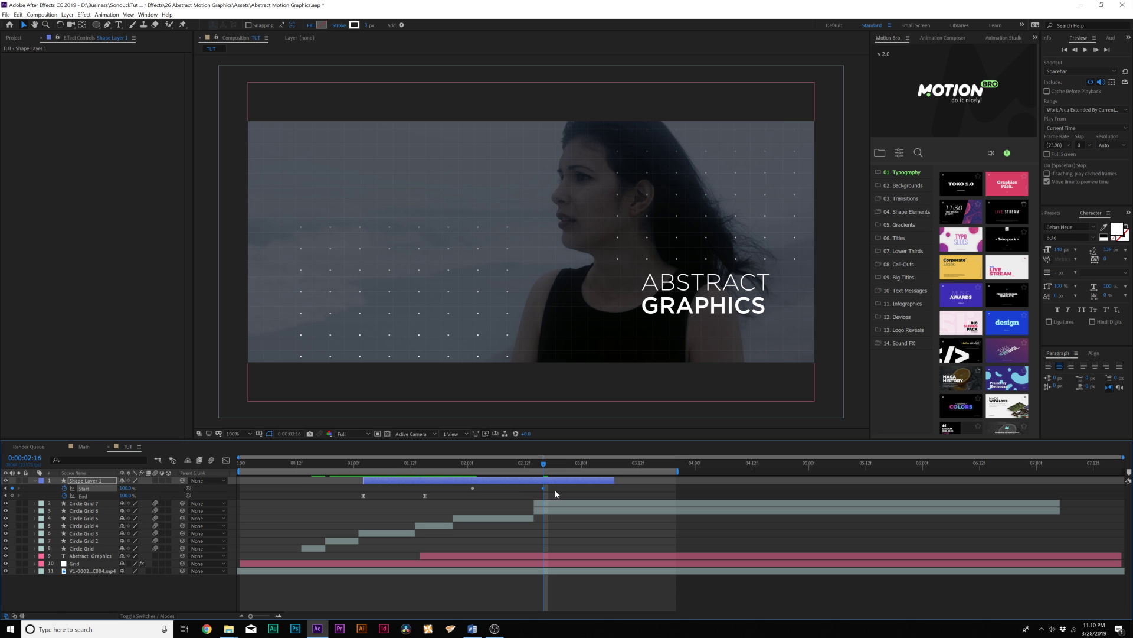
left_click_drag(560, 487, 401, 492)
left_click(479, 513)
left_click_drag(610, 485, 543, 483)
Duplicate the line layer, slide the copy right and delay its start
left_click(482, 464)
mouse_move(470, 469)
left_mouse_down()
mouse_move(392, 469)
mouse_move(469, 470)
left_mouse_up()
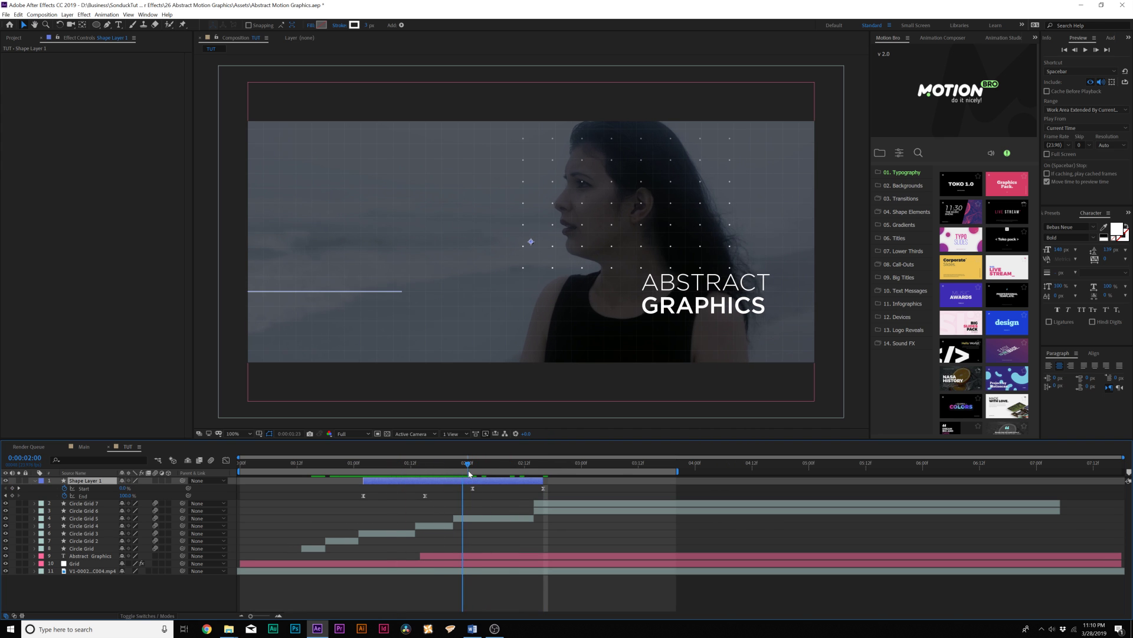
left_click(19, 15)
left_click(36, 118)
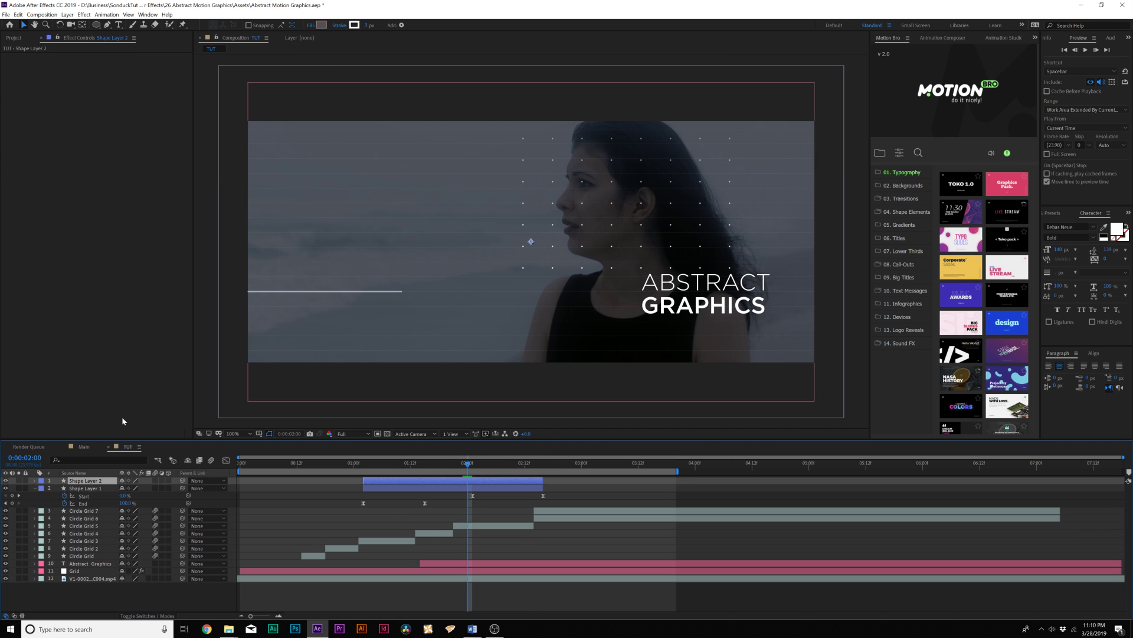
key("p")
mouse_move(126, 488)
left_mouse_down()
mouse_move(183, 488)
mouse_move(134, 491)
left_mouse_up()
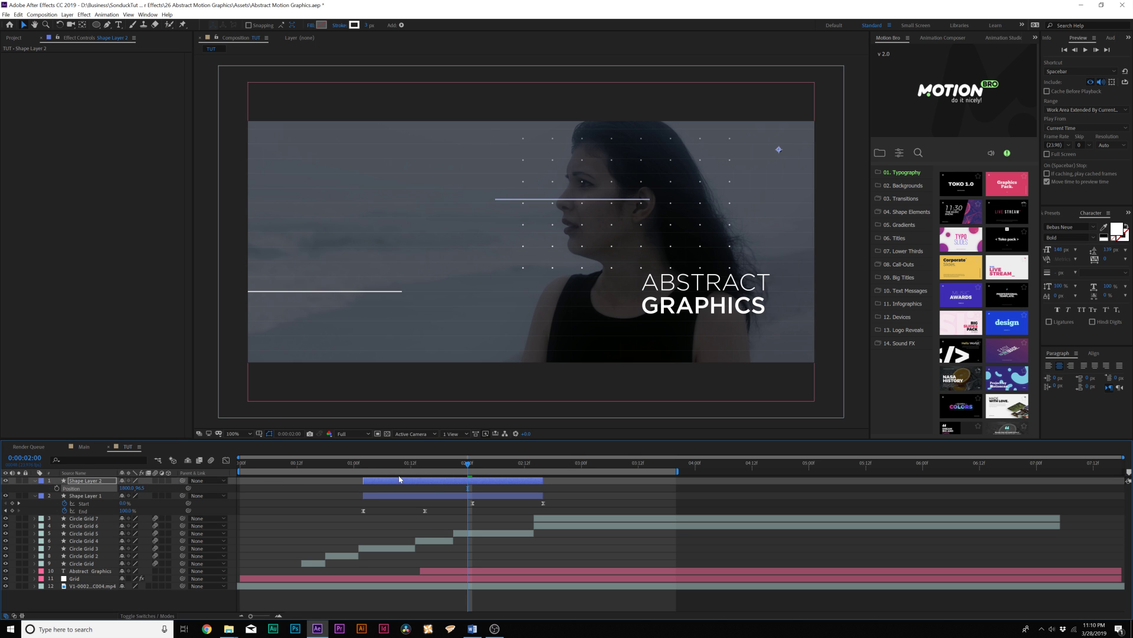
left_click_drag(400, 481, 347, 487)
Duplicate the line again and move the copy lower and to the right
key("ctrl+d")
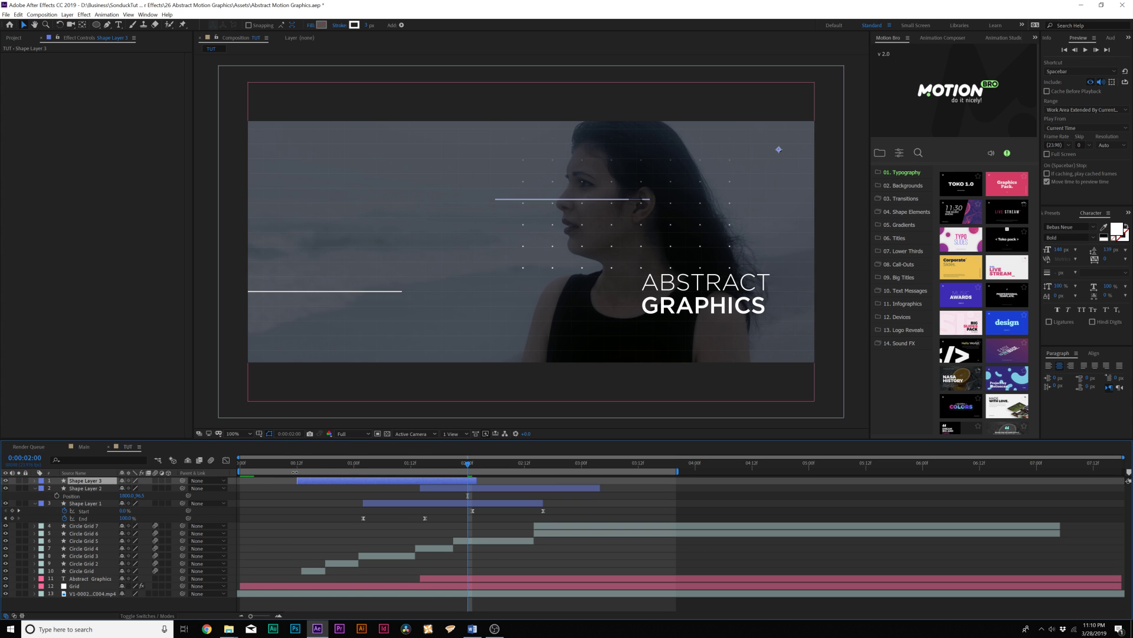
key("p")
left_click_drag(141, 487, 310, 494)
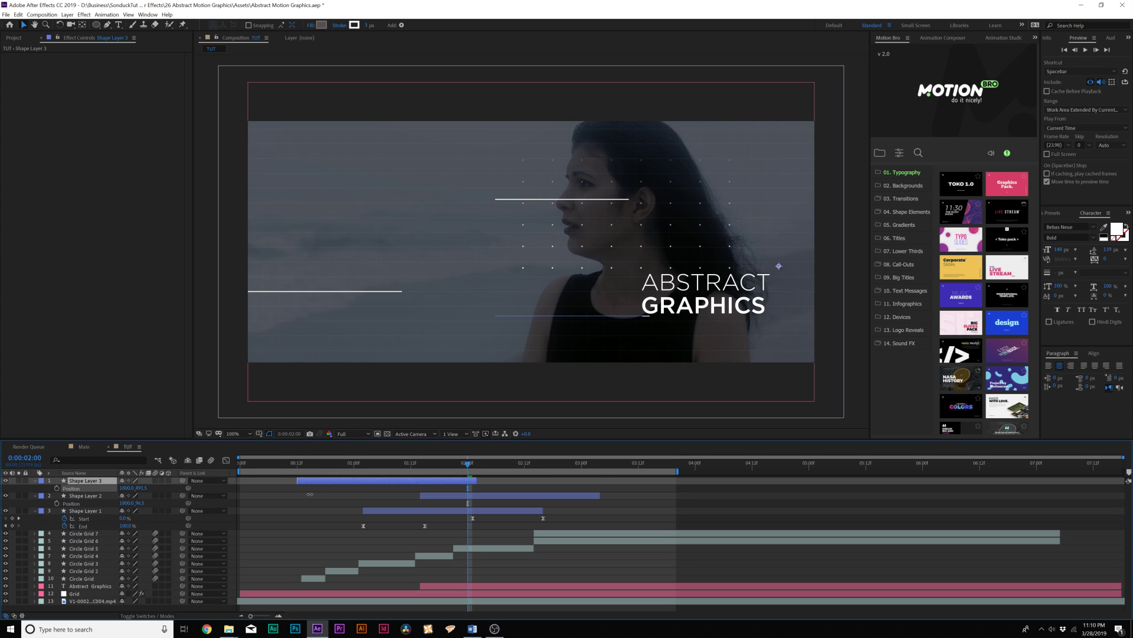
left_click_drag(123, 487, 318, 492)
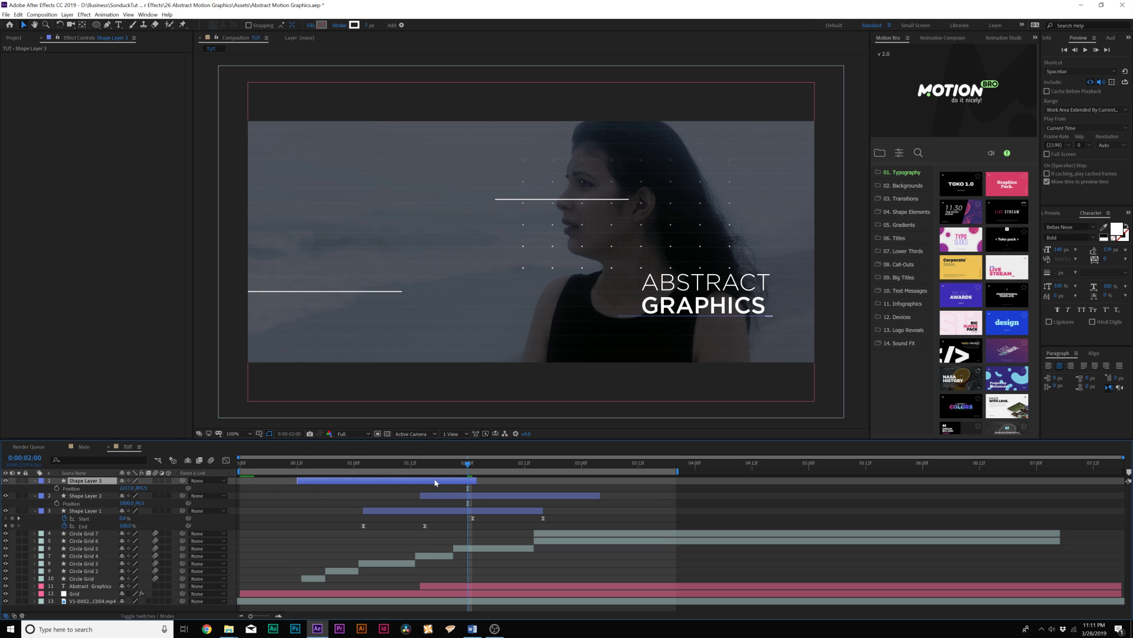
Make a third line copy starting near 0:00:02:00 and move it up
key("ctrl+d")
left_click_drag(433, 481, 544, 468)
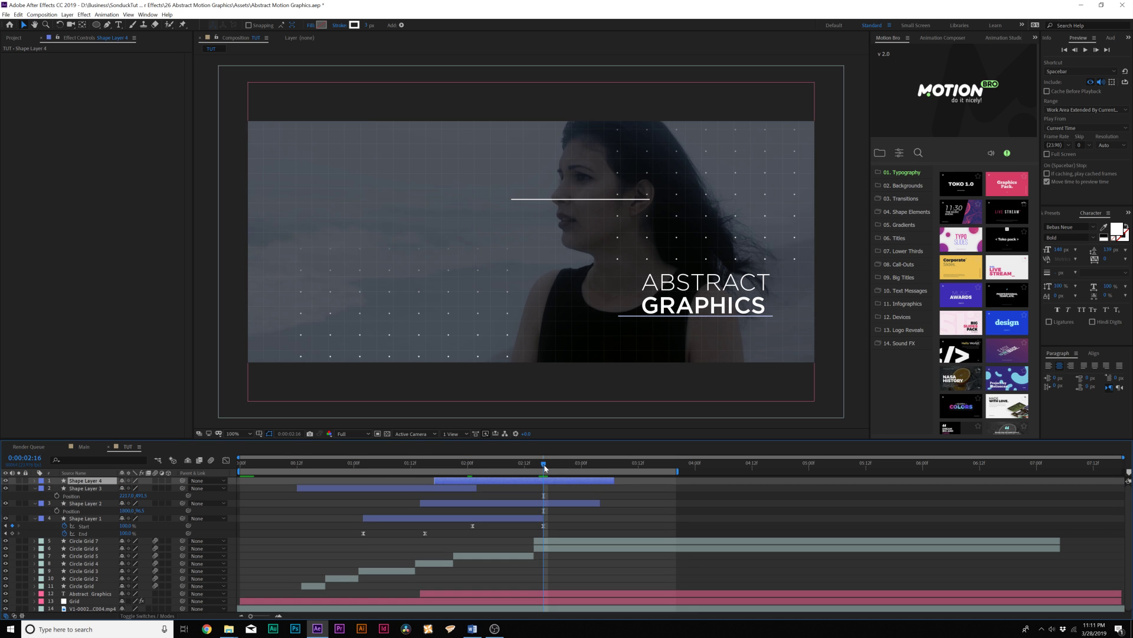
key("p")
left_click_drag(142, 488, 71, 487)
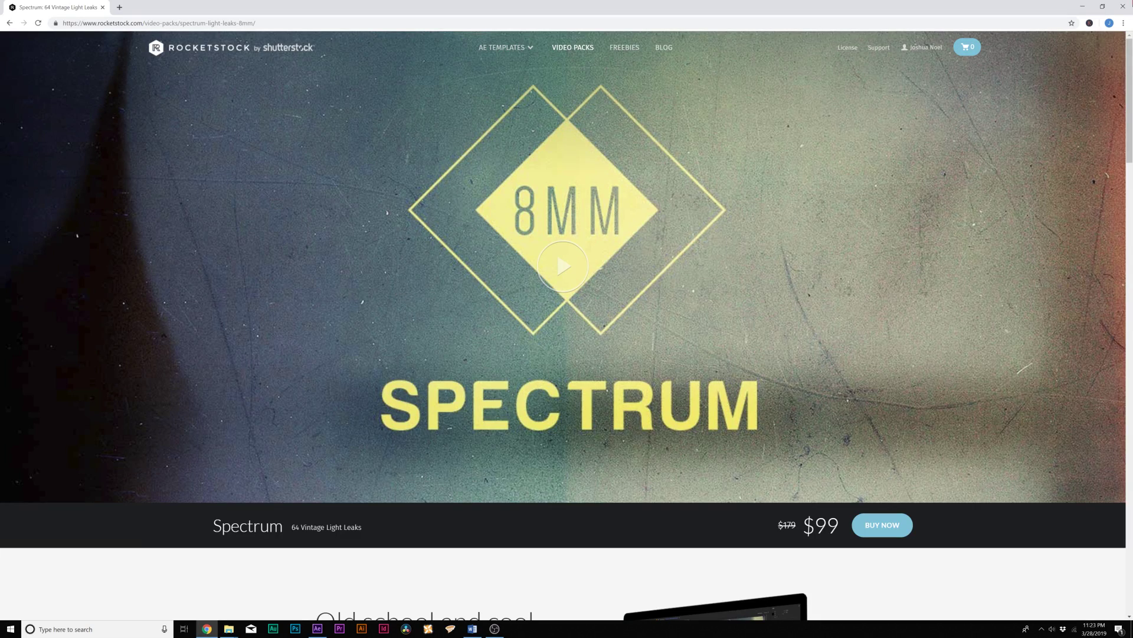
Scroll the RocketStock Spectrum light leaks page, then minimize Chrome to return to After Effects
scroll(566, 295, "down", 5)
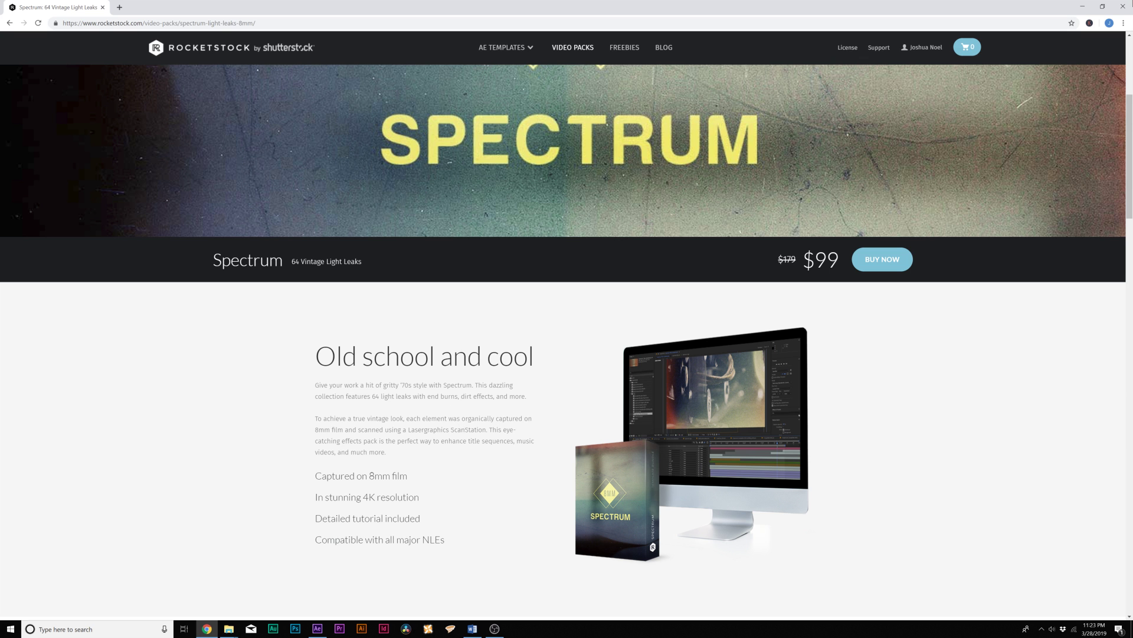
left_click(1082, 7)
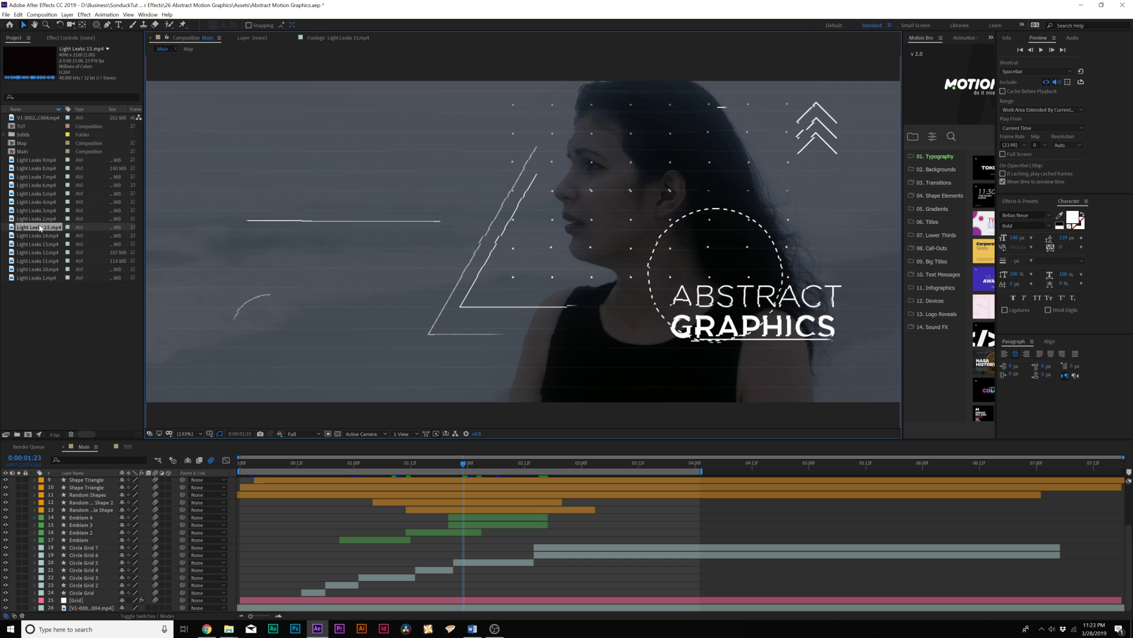
Drag the Light Leaks clip into the Main timeline and set its blend mode to Screen
left_click_drag(40, 228, 128, 502)
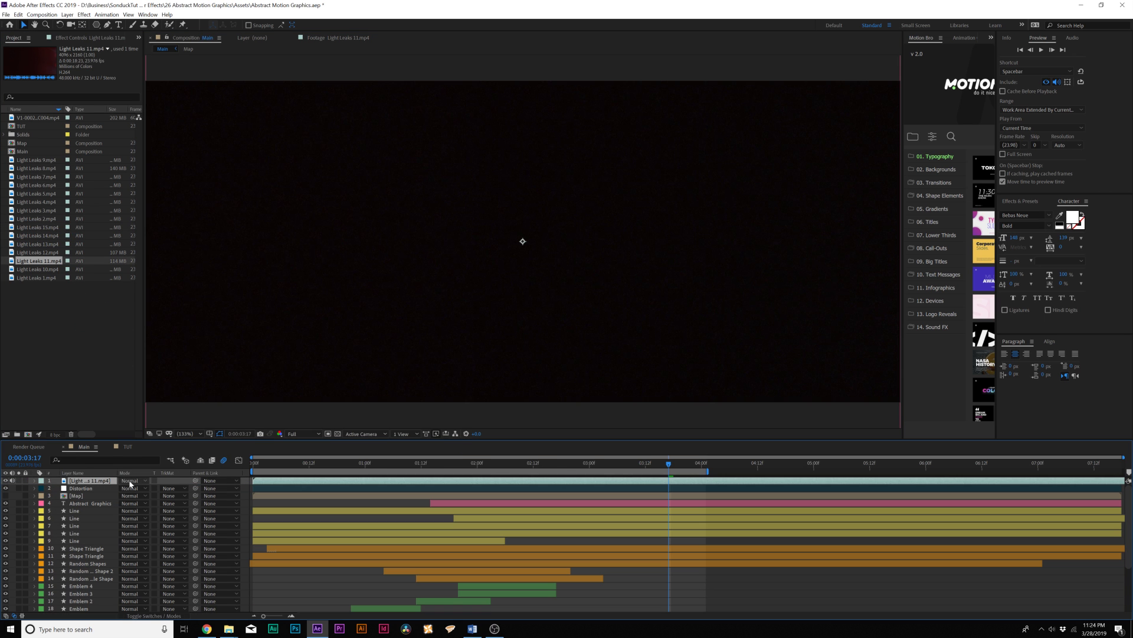
left_click(131, 484)
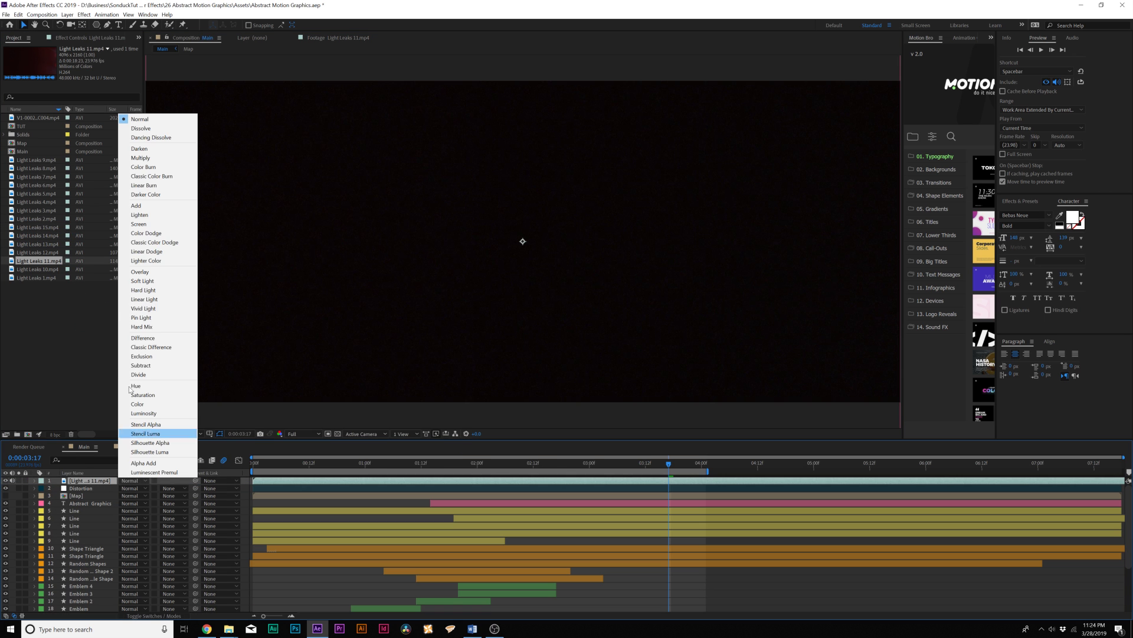
left_click(141, 218)
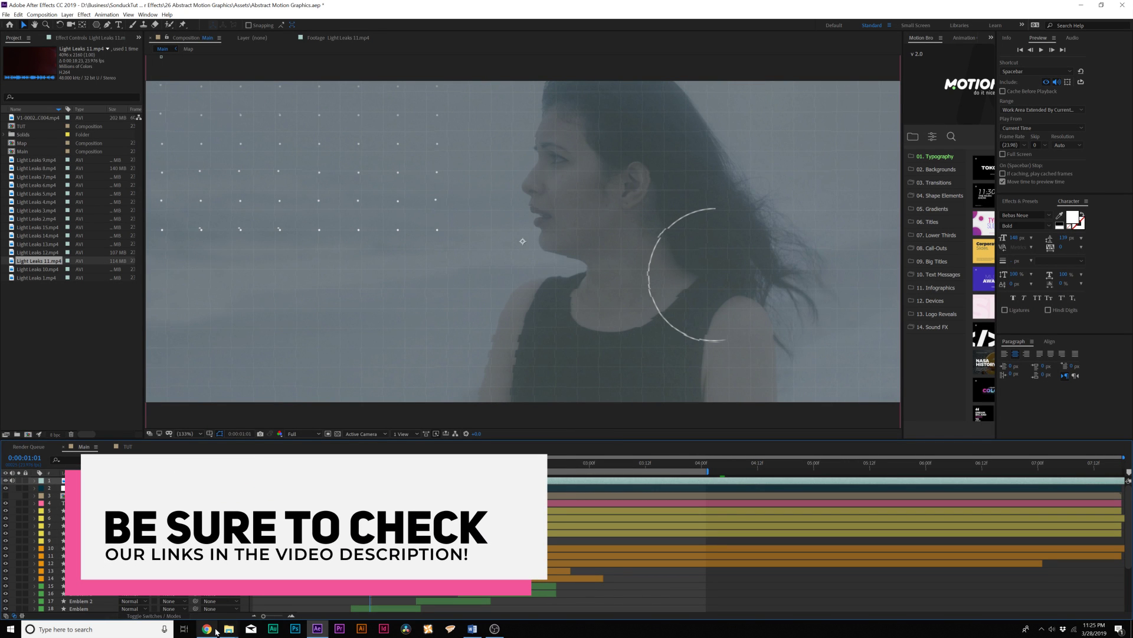
mouse_move(216, 632)
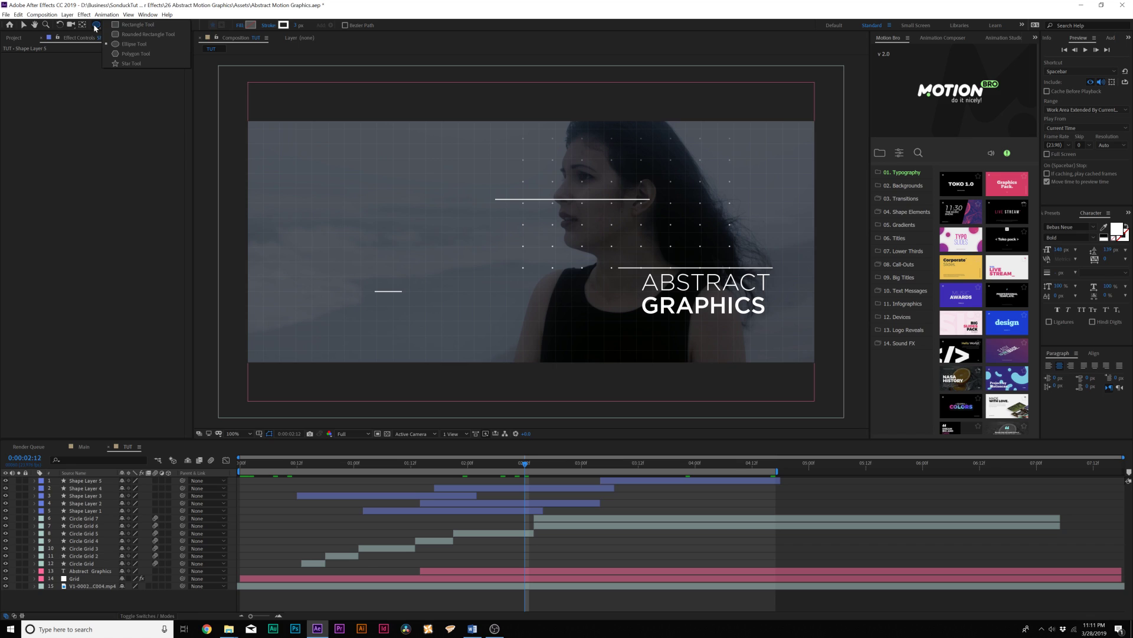
Draw a pentagon outline with the Polygon Tool in the upper-left of the frame
left_click(130, 54)
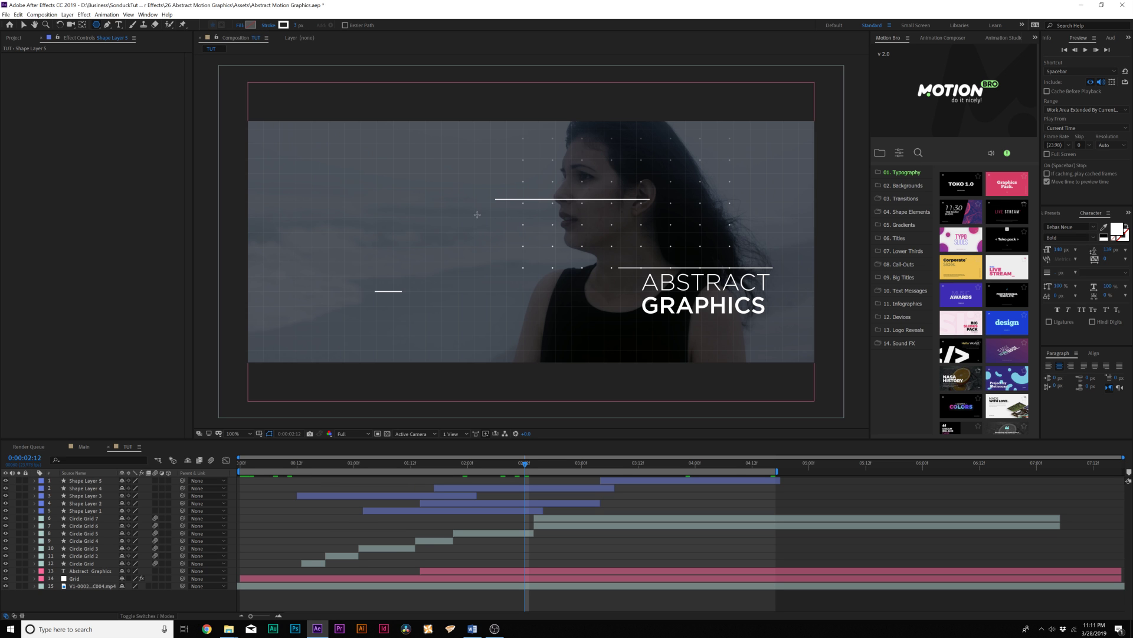
left_click_drag(477, 215, 508, 262)
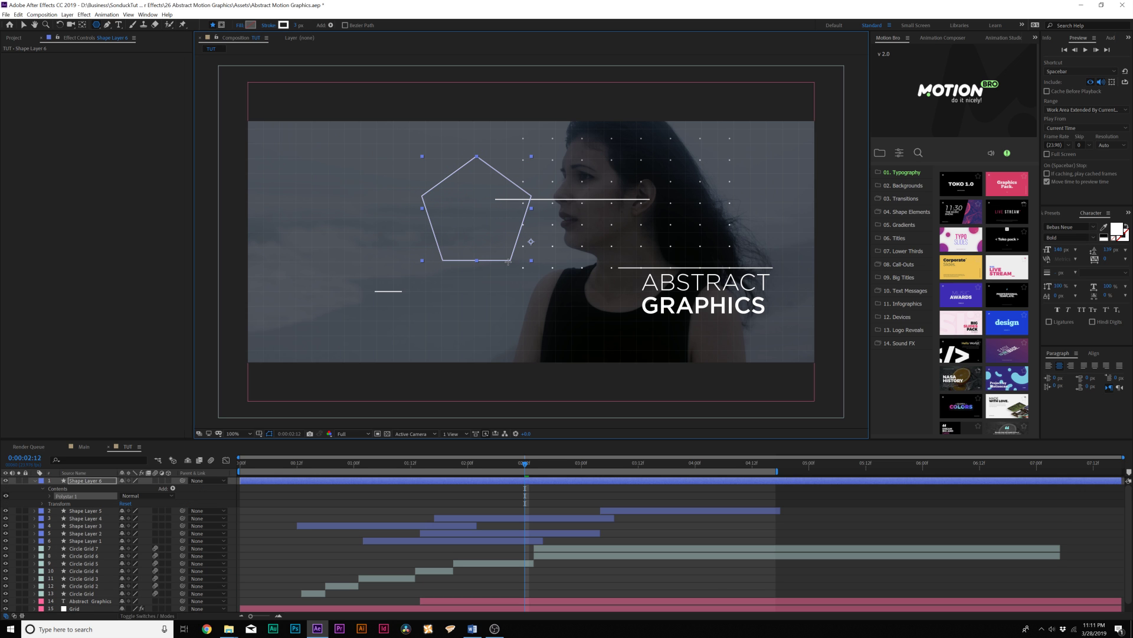
left_click(80, 482)
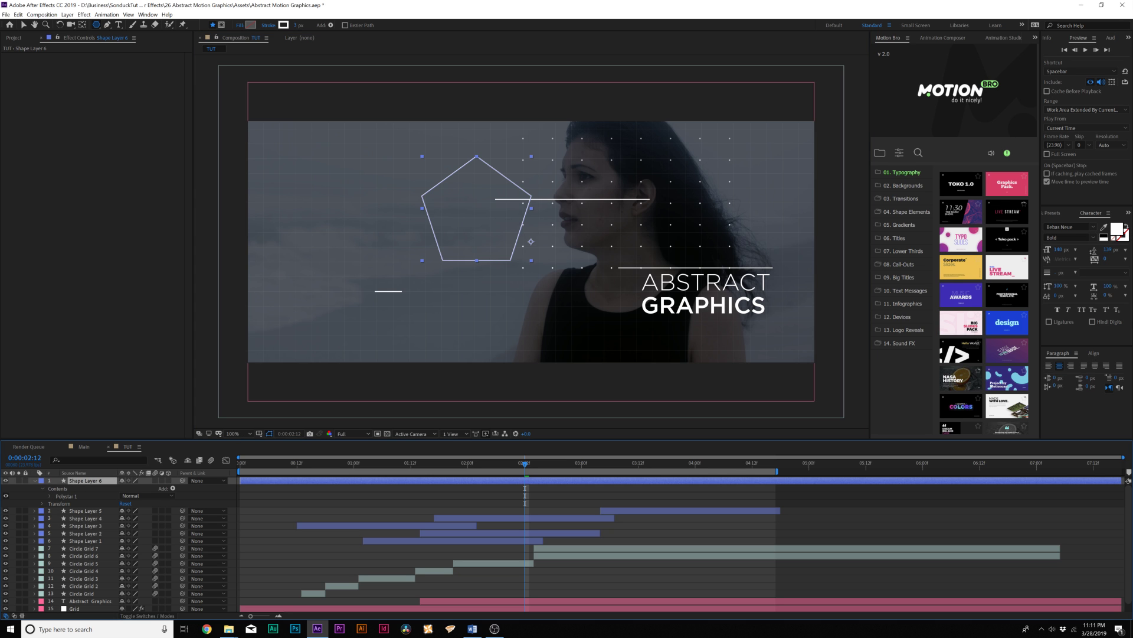
Centre the pentagon layer horizontally and vertically in the composition with the Align panel
left_click(1093, 353)
left_click(1065, 375)
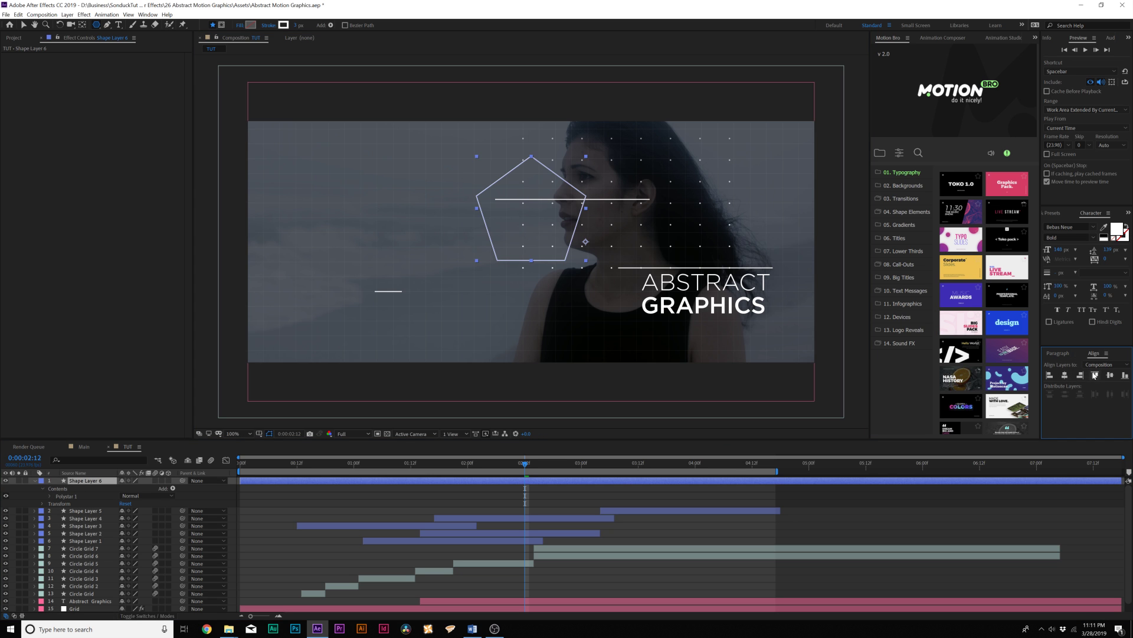
left_click(1114, 376)
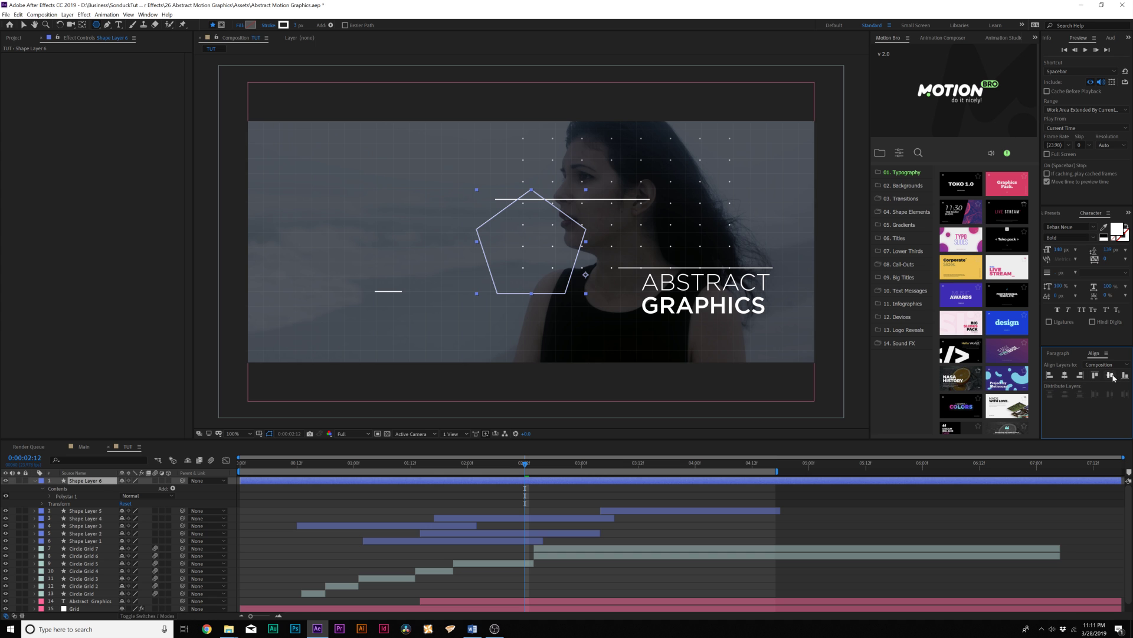
left_click(148, 15)
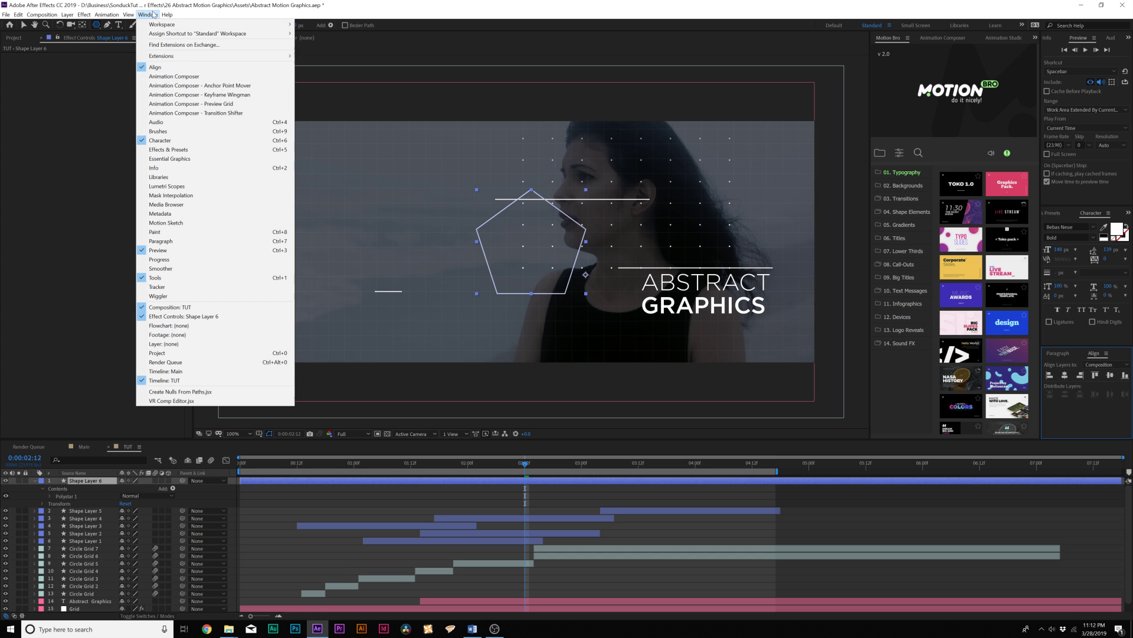
left_click(115, 185)
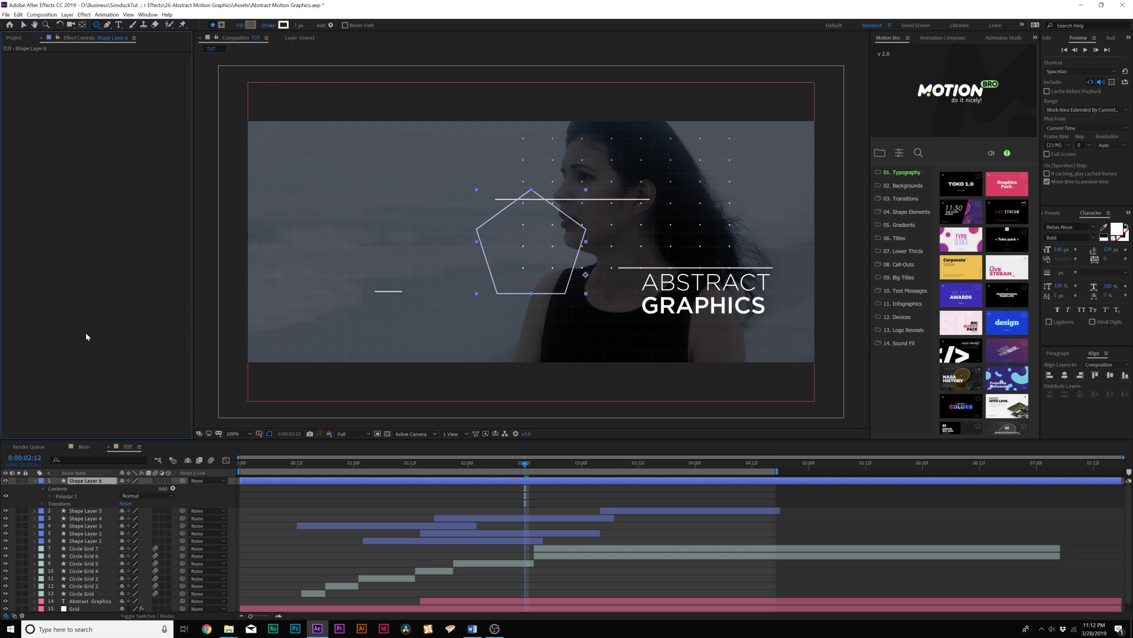
left_click(50, 496)
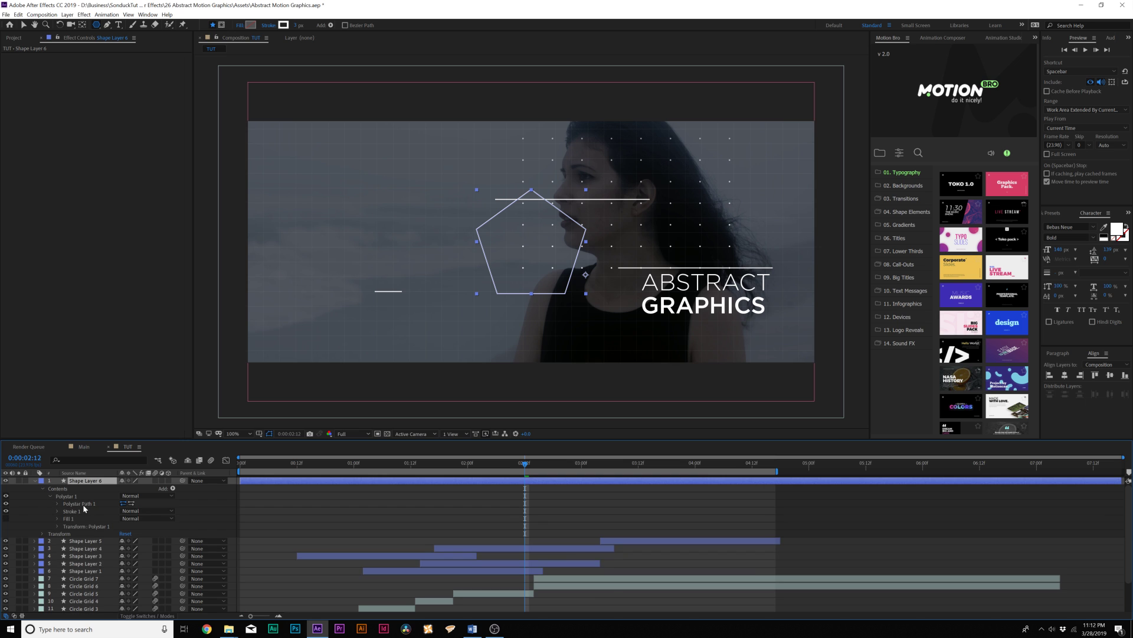
Change the polystar's Points to 3, turning the pentagon into a triangle
left_click(58, 503)
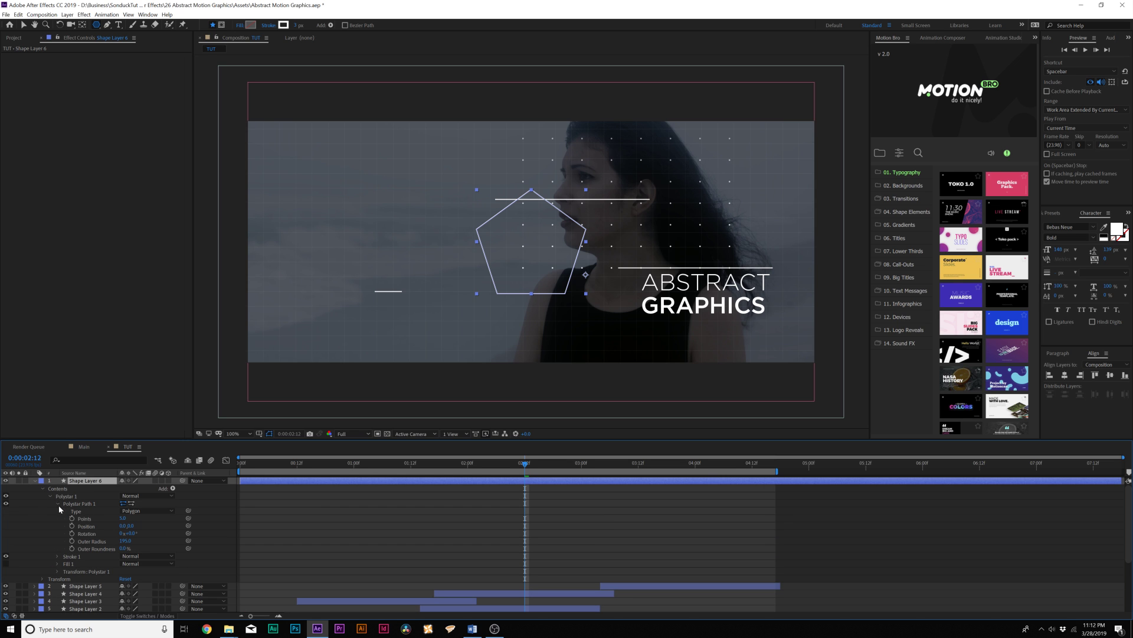
left_click(124, 519)
left_click(210, 500)
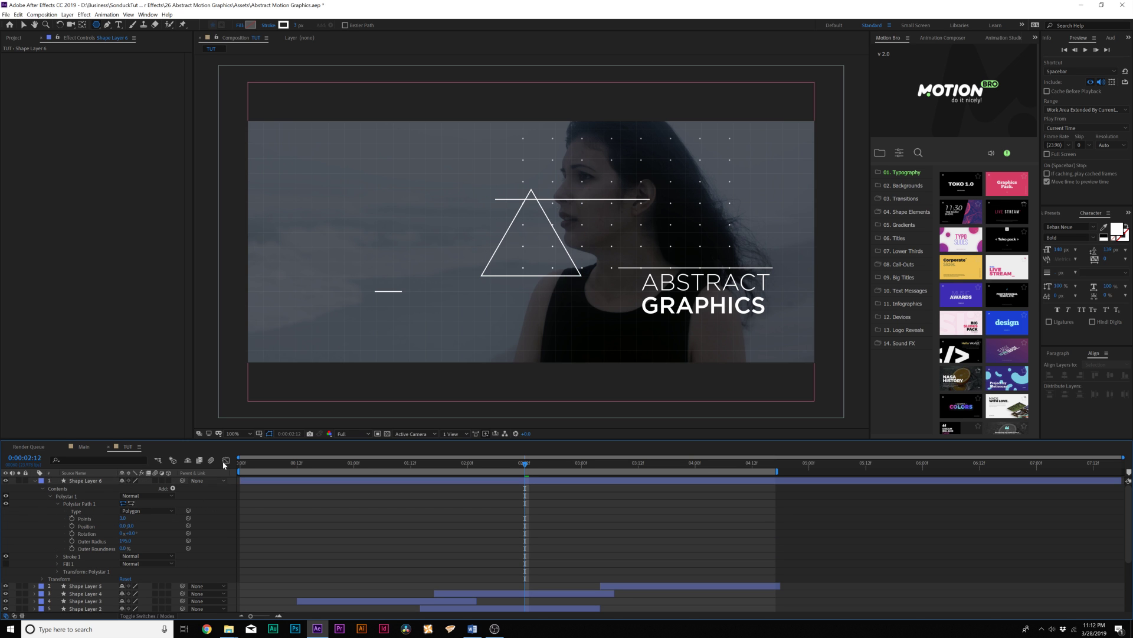
Add Trim Paths to the triangle and lower its End so the outline is hidden
left_click(172, 488)
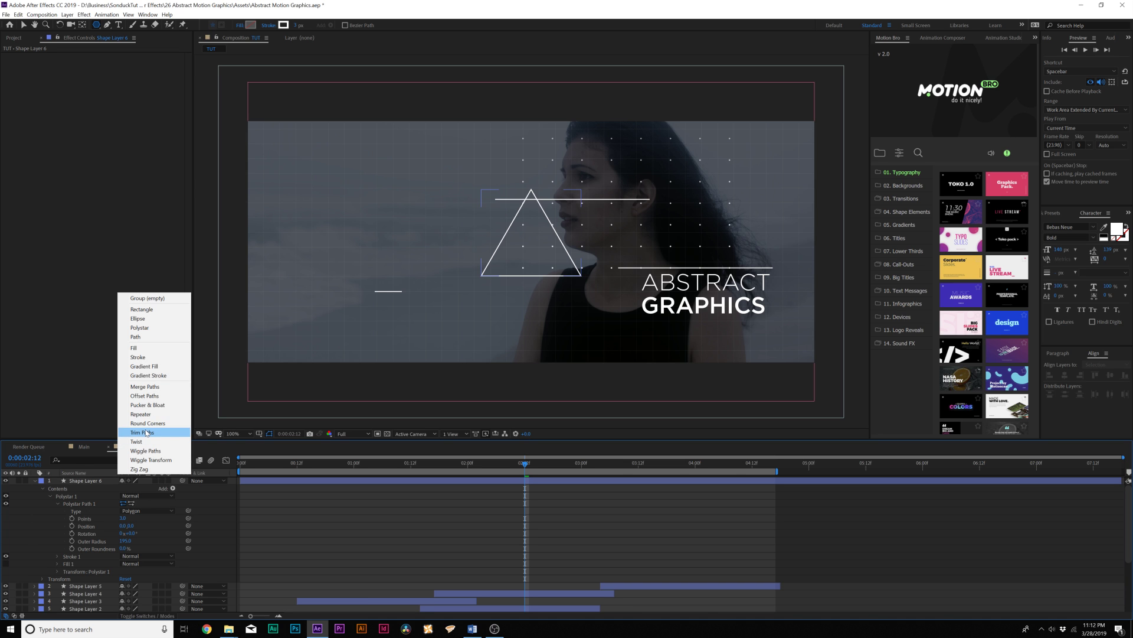
left_click(147, 432)
left_click(50, 579)
scroll(53, 549, "down", 2)
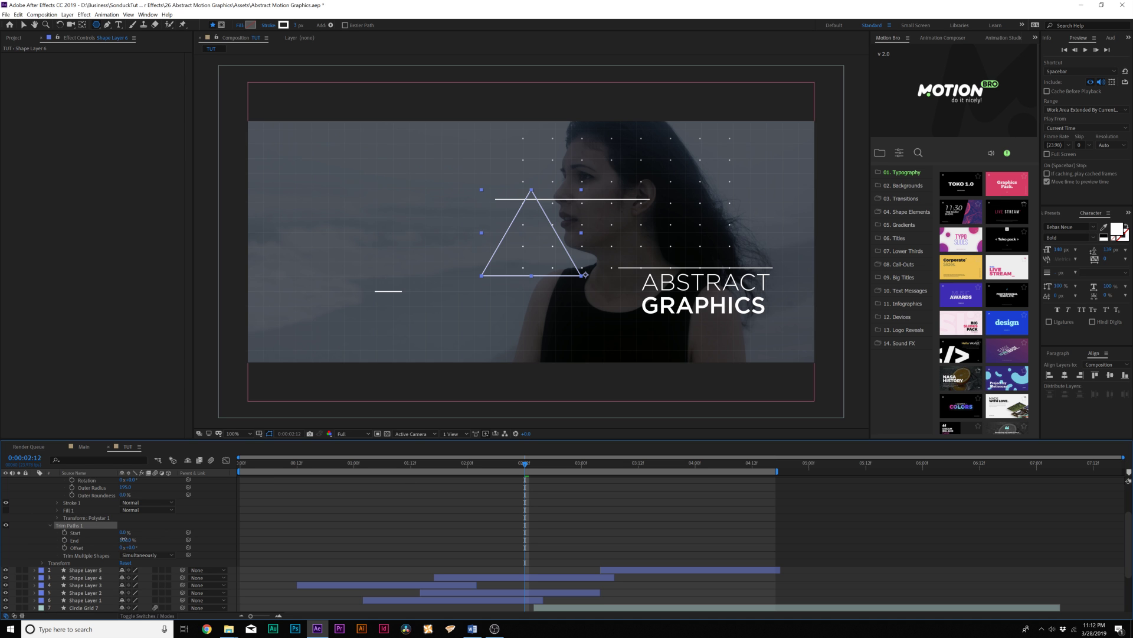
left_click_drag(123, 539, 69, 538)
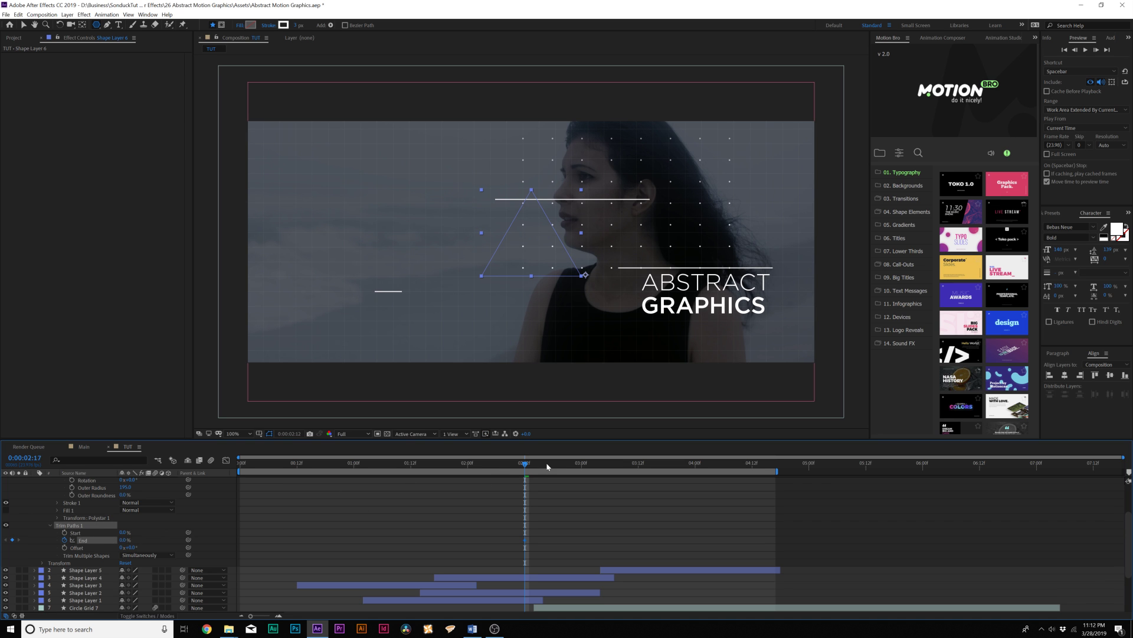
Keyframe Trim Paths End to 100% at 03:09 and Easy Ease both End keyframes
left_click_drag(547, 466, 624, 466)
left_click_drag(124, 540, 277, 539)
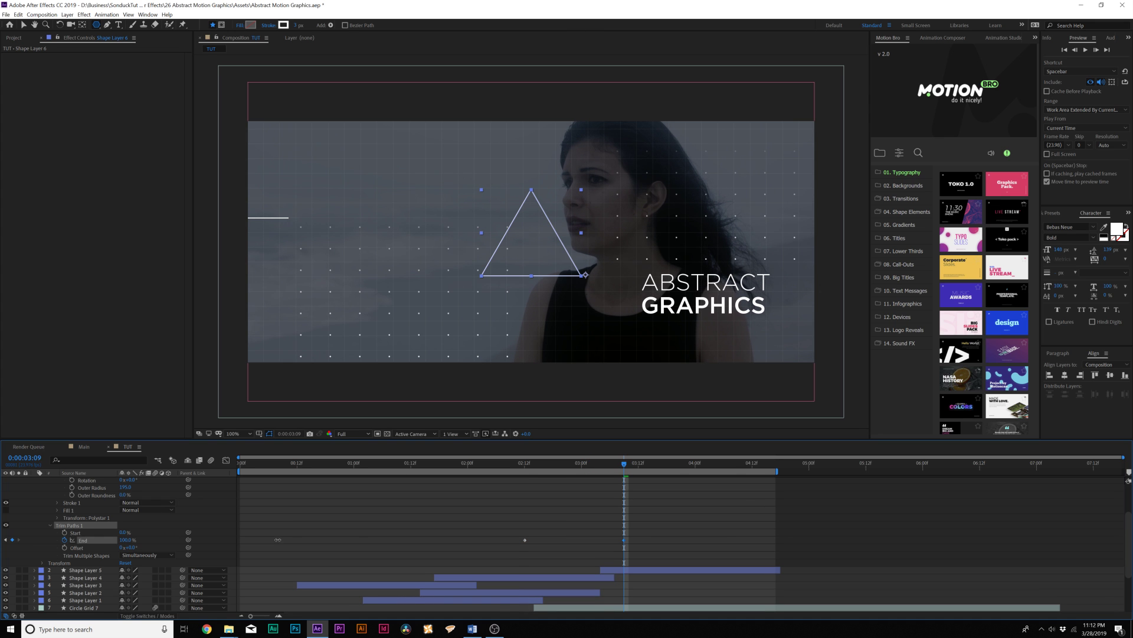
left_click_drag(653, 523, 432, 550)
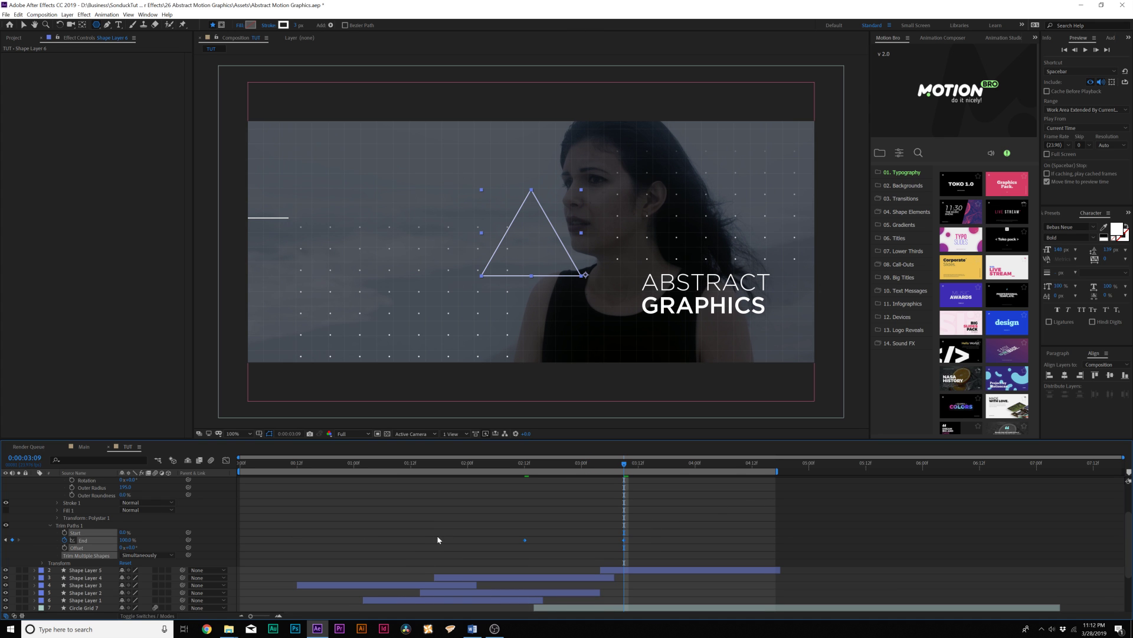
key("F9")
left_click(437, 539)
left_click_drag(519, 466, 636, 471)
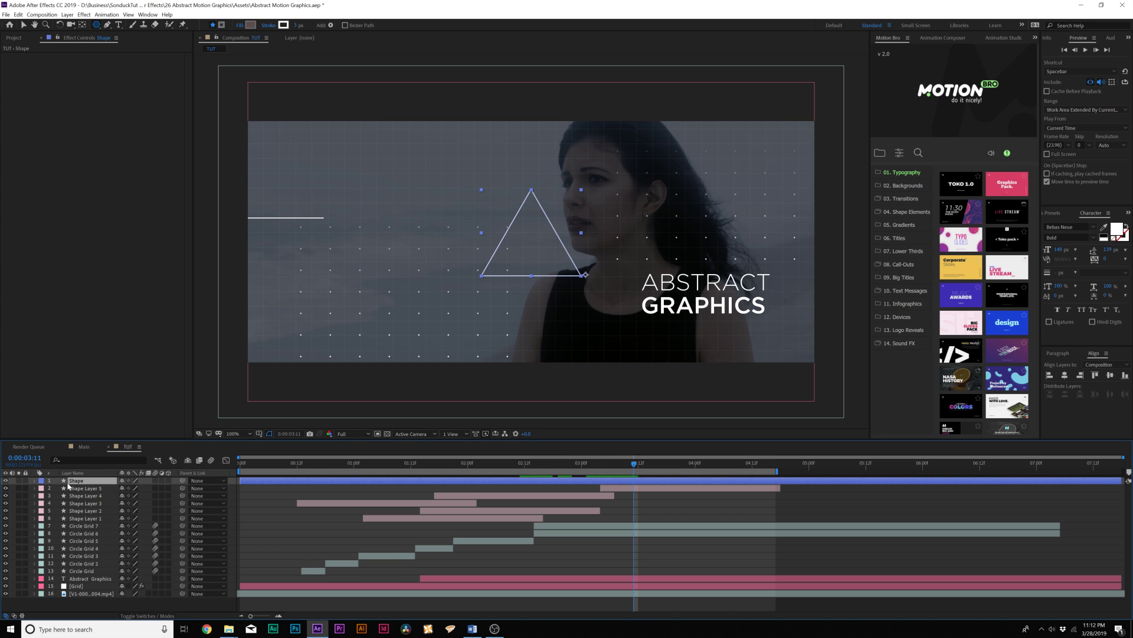
Duplicate the triangle layer and scale the copy up to 130%
key("ctrl+d")
key("s")
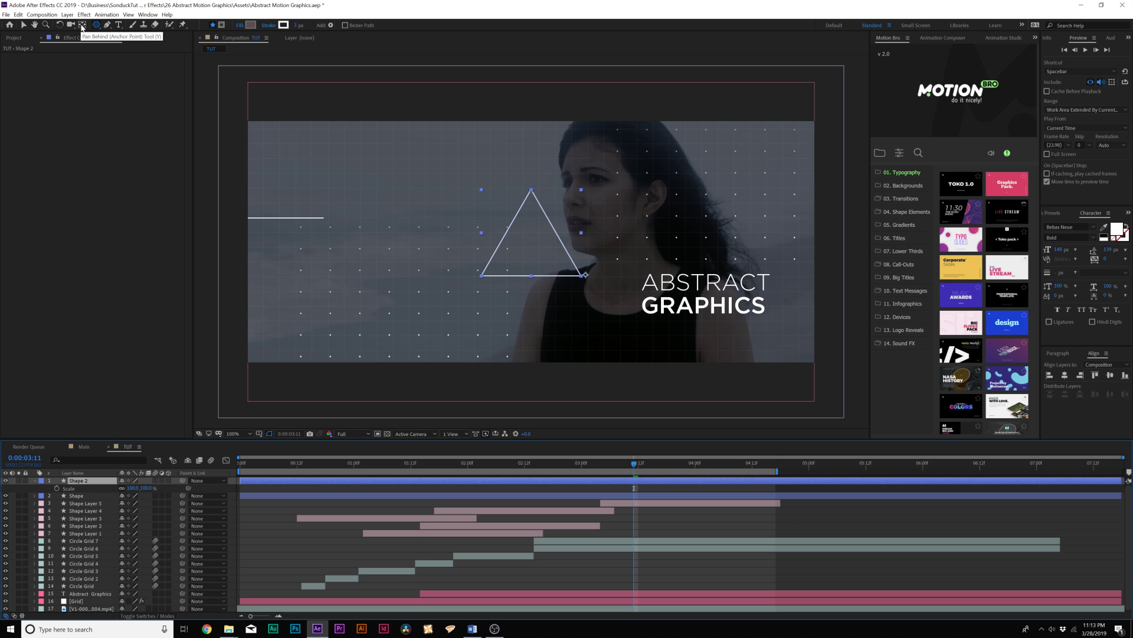
left_click(82, 25)
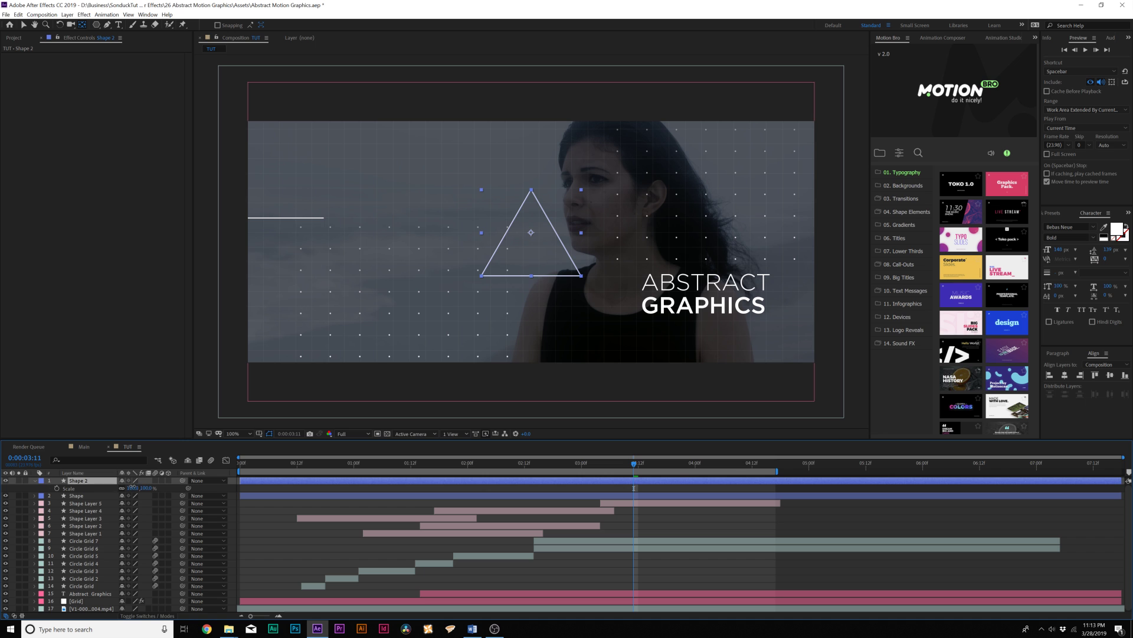
left_click_drag(131, 485, 141, 487)
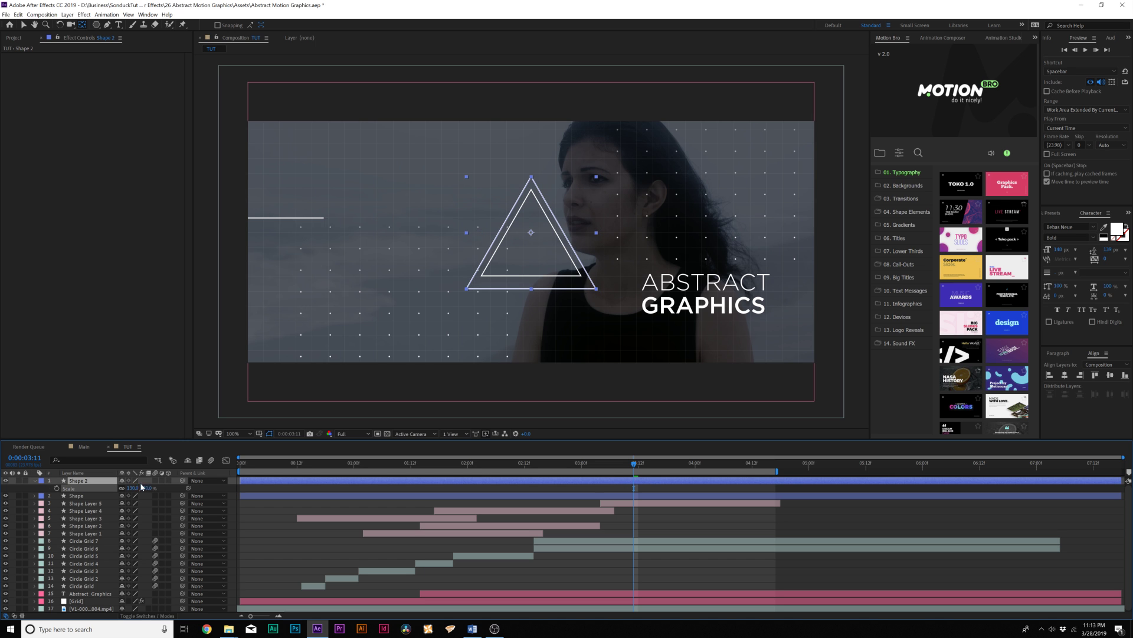
Add dashes to the Shape 2 triangle's Stroke 1
left_click(35, 481)
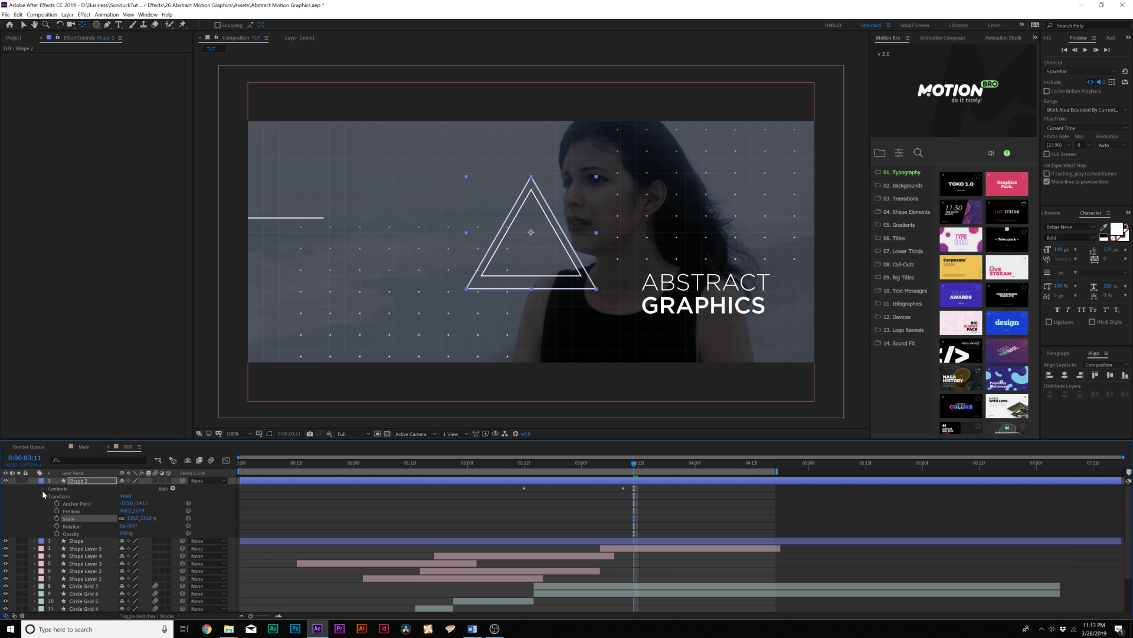
left_click(42, 496)
left_click(42, 488)
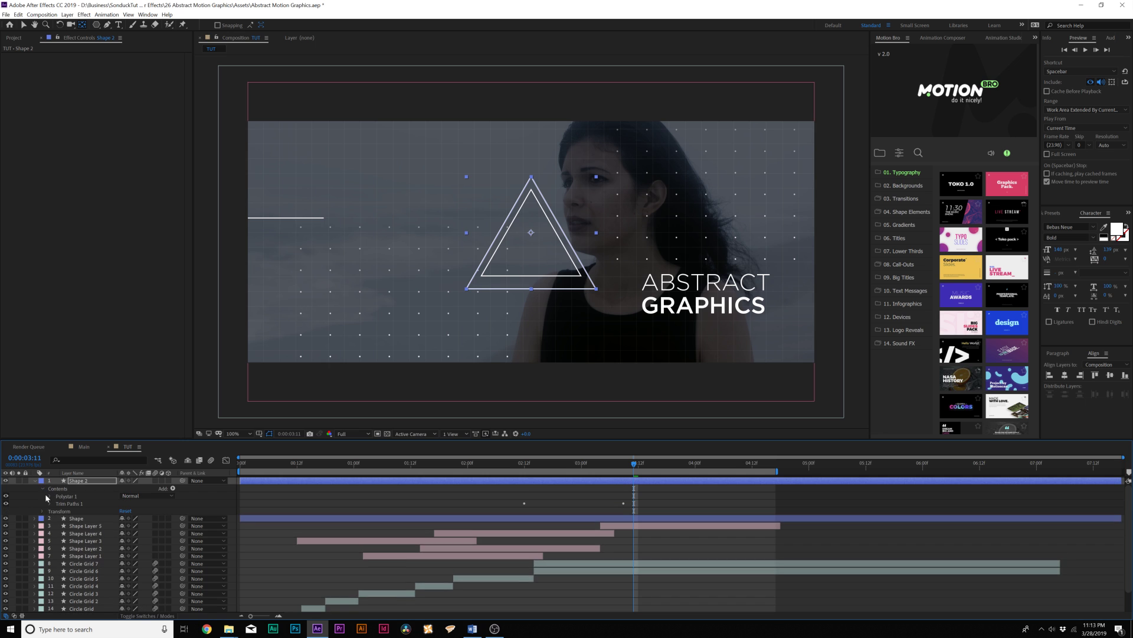
left_click(50, 496)
left_click(58, 511)
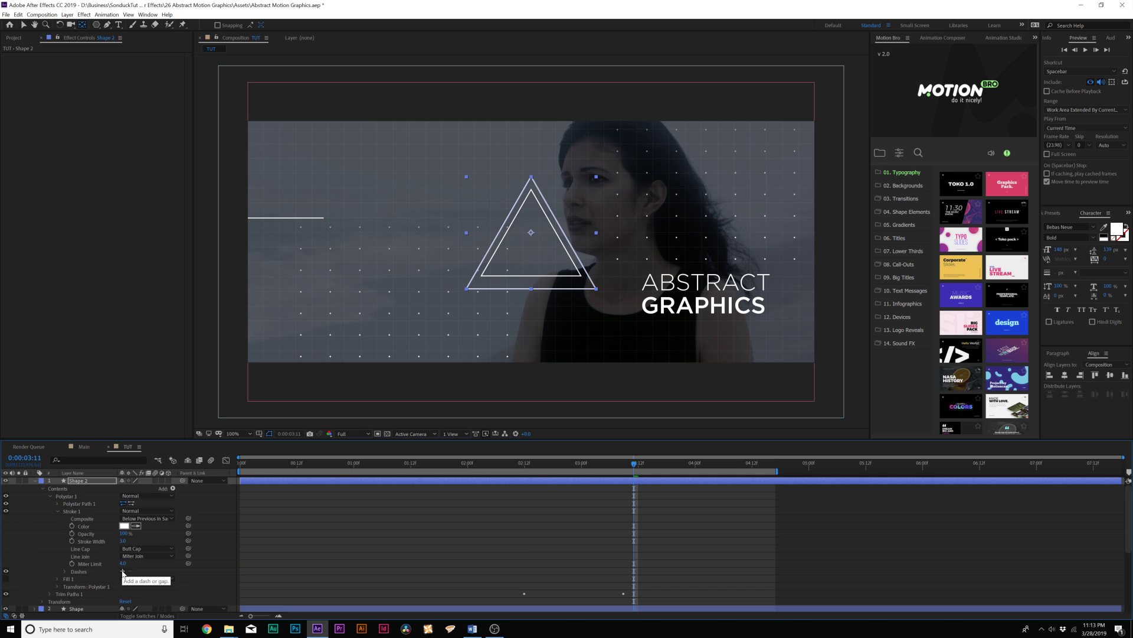
left_click(123, 571)
left_click(352, 576)
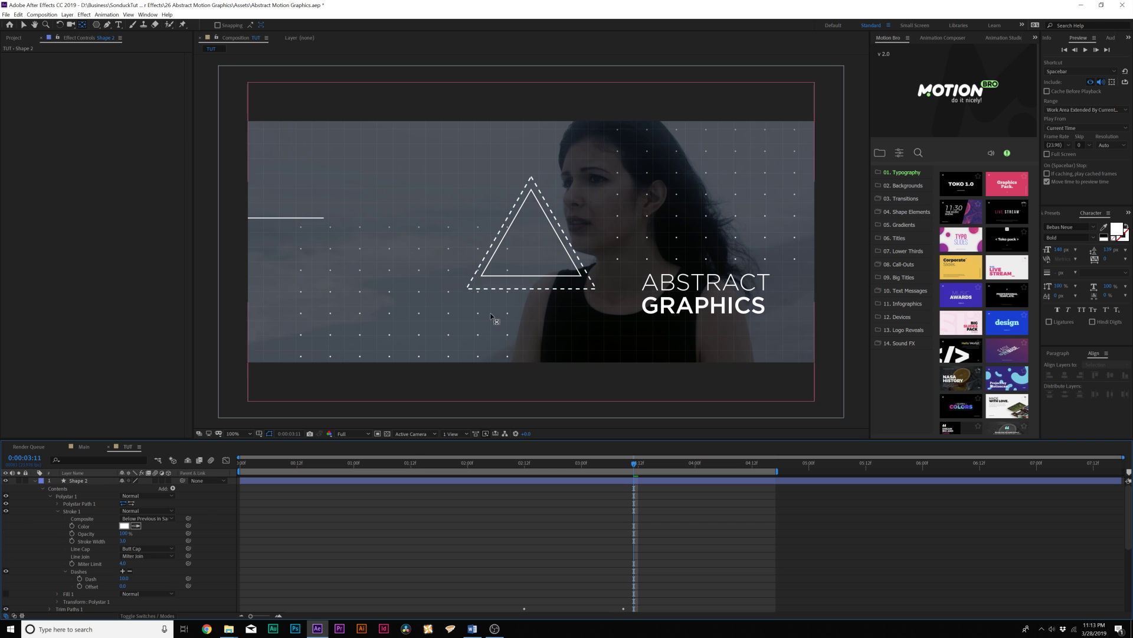
key("period")
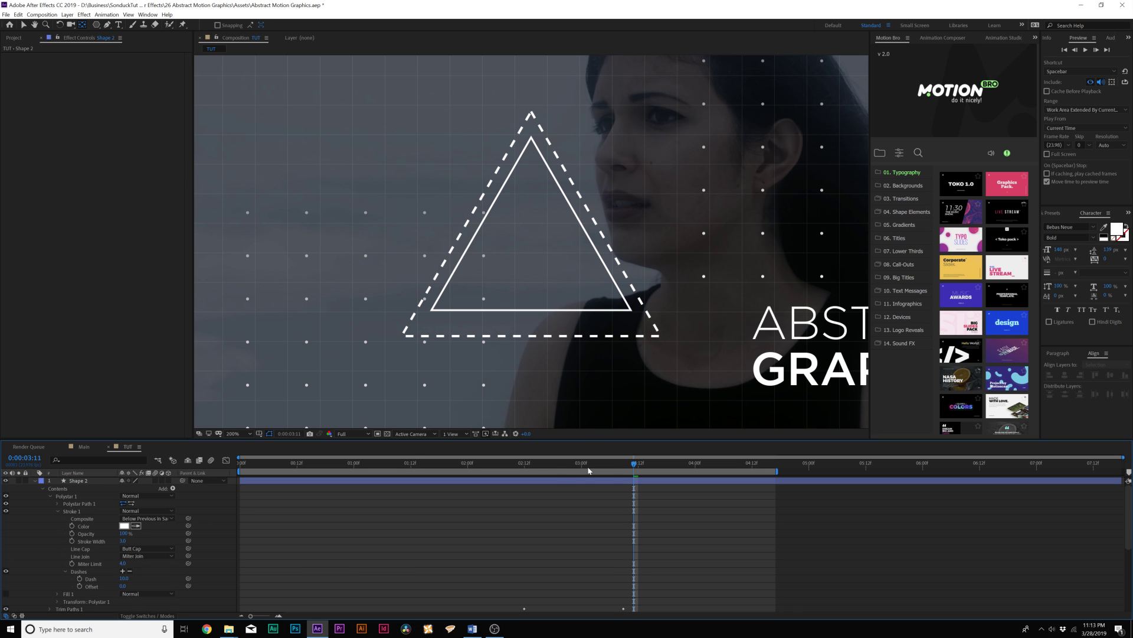
Set the work area start at 3:04 and slide the dashed triangle's layer bar slightly later
mouse_move(589, 471)
left_mouse_down()
mouse_move(516, 471)
mouse_move(603, 472)
left_mouse_up()
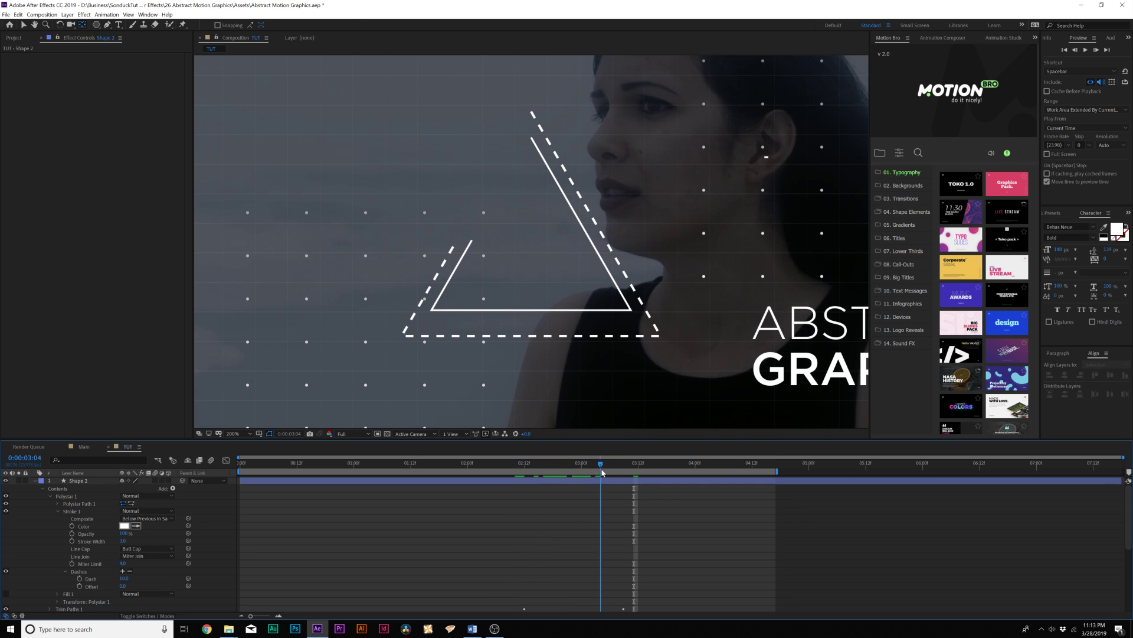
key("b")
left_click(501, 483)
left_click_drag(501, 485, 532, 479)
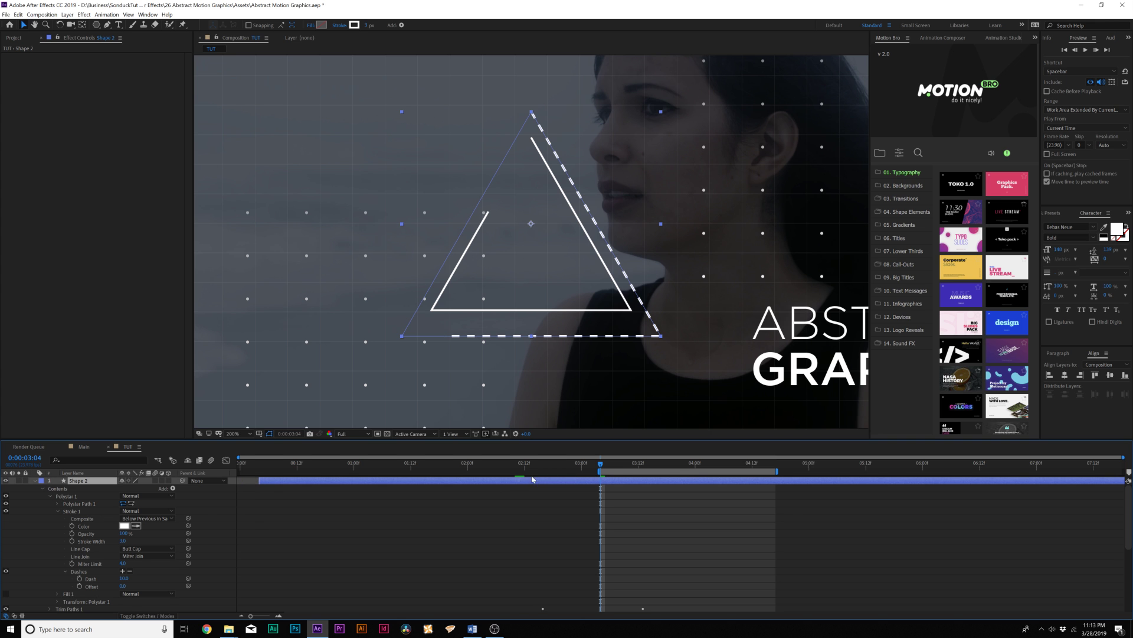
left_click_drag(596, 466, 602, 466)
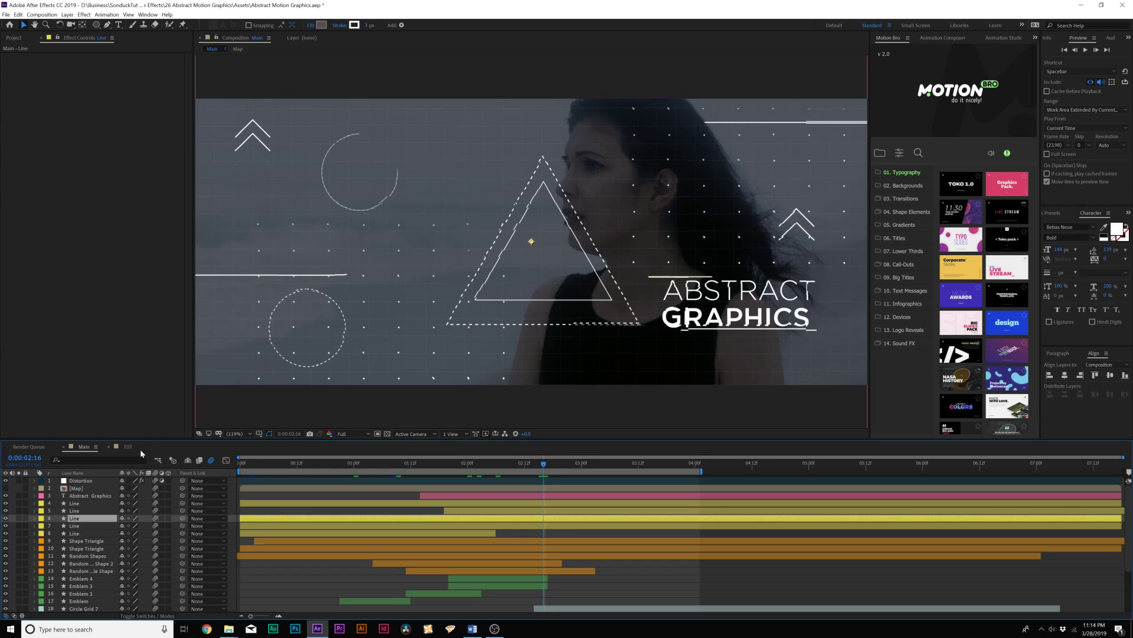
Return to the TUT composition and place the first point of a new line
left_click(128, 447)
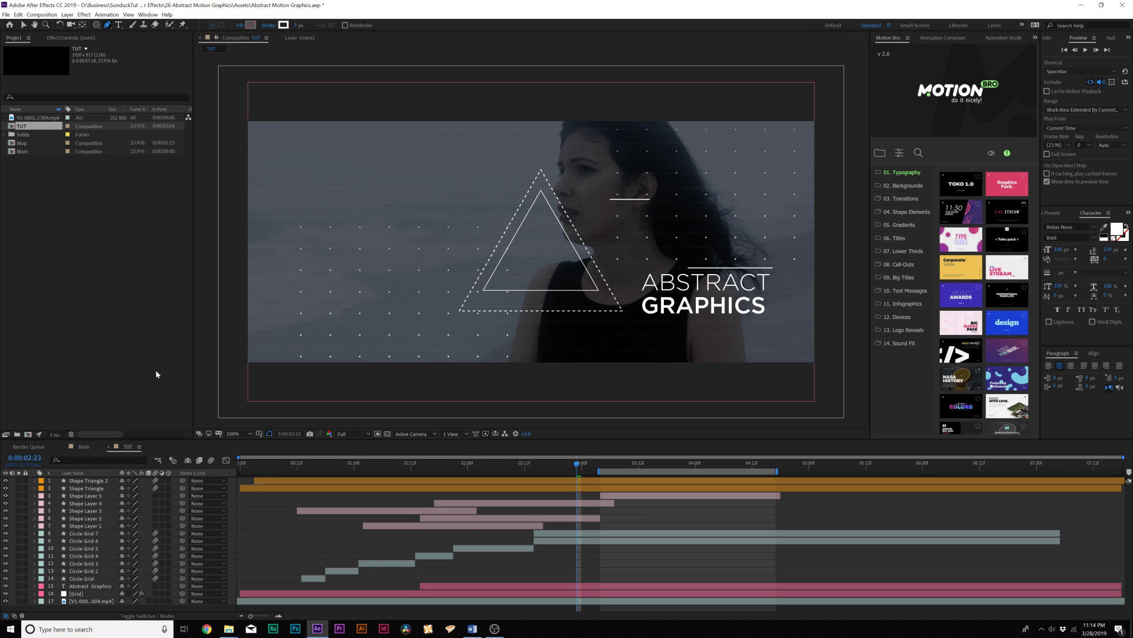
scroll(237, 190, "up", 1)
left_click(361, 220)
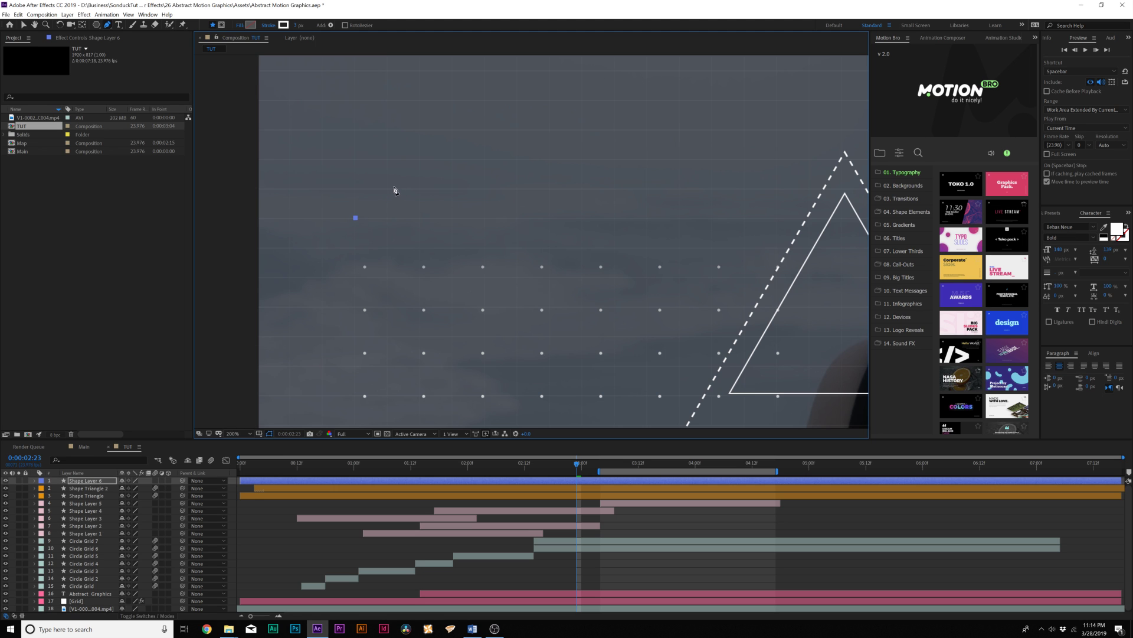
Finish the chevron's last point, then nudge its middle and end vertices into place
left_click(453, 219)
left_click(24, 26)
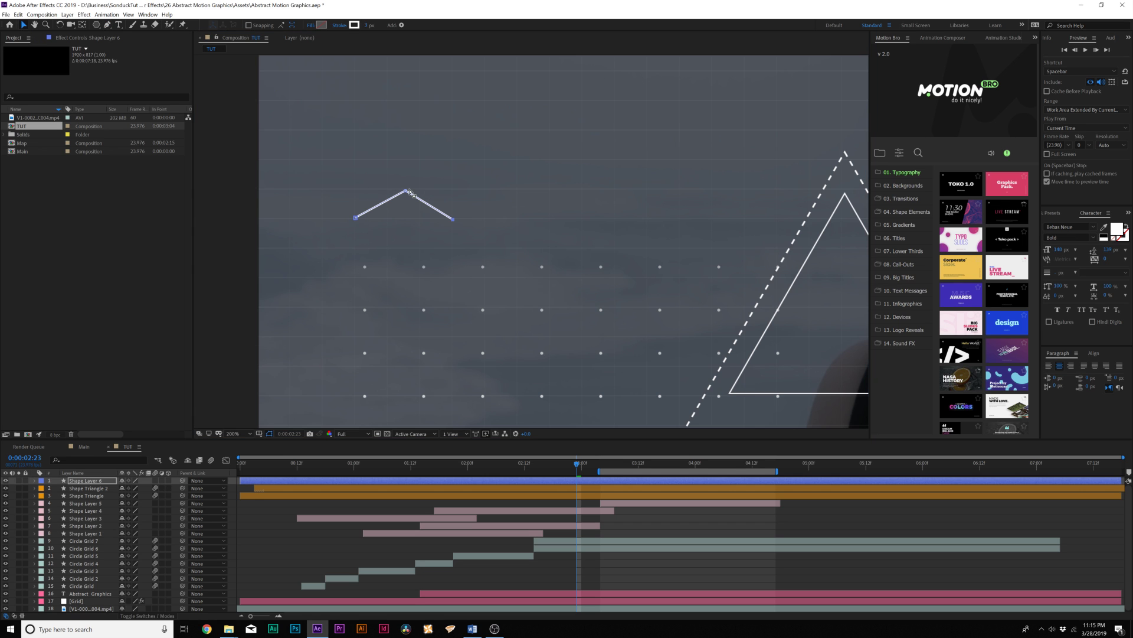
left_click_drag(406, 192, 406, 190)
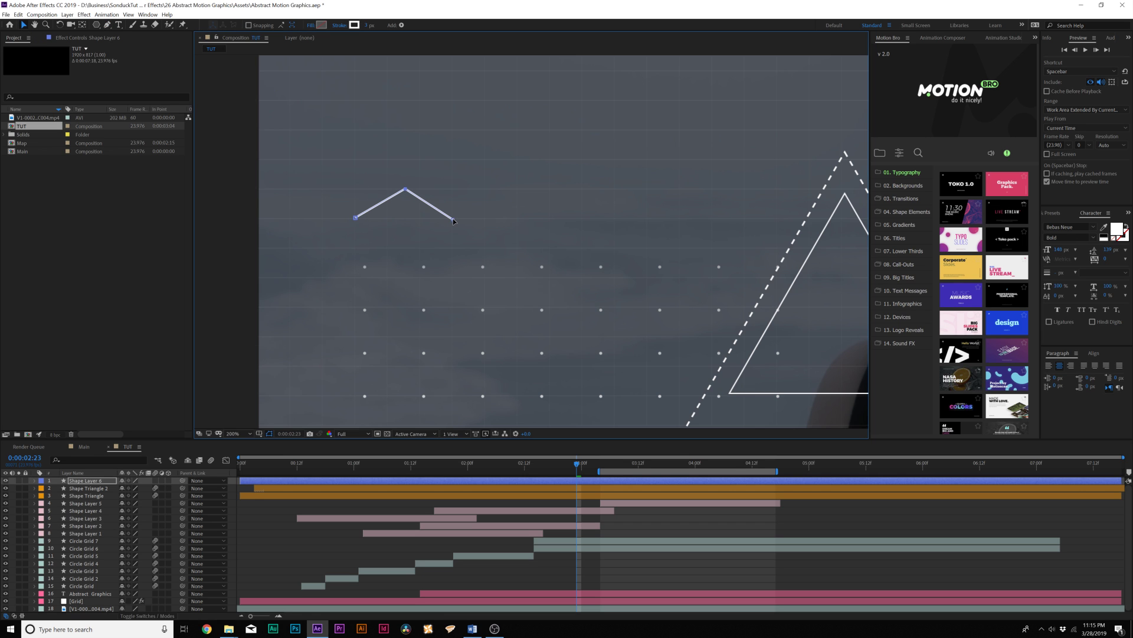
left_click_drag(454, 220, 452, 219)
left_click(107, 25)
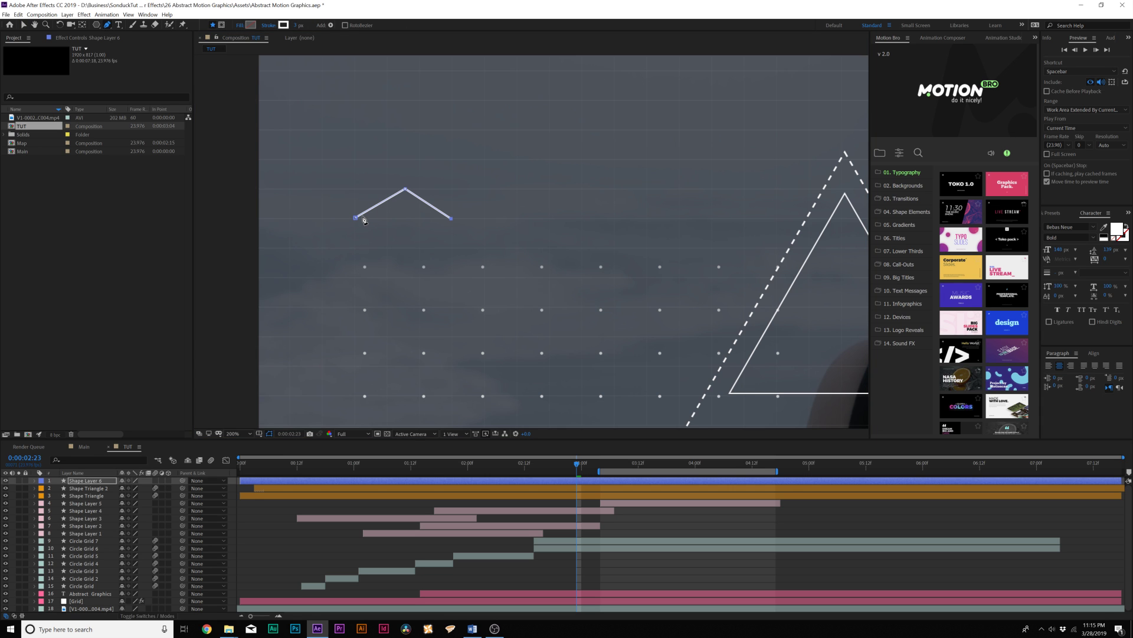
left_click(23, 25)
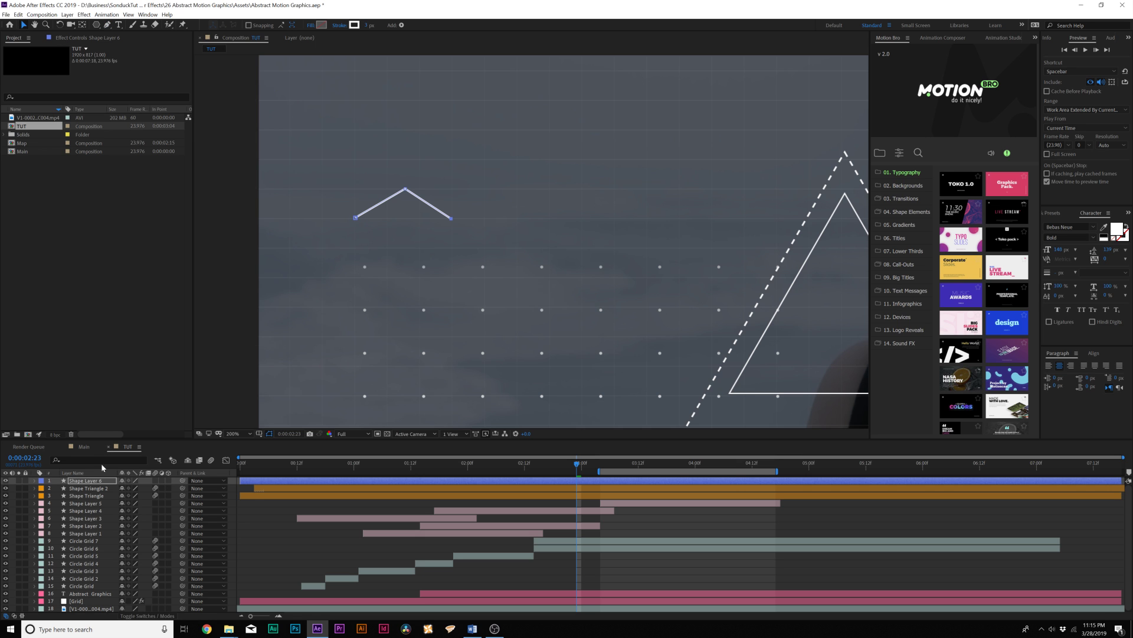
Add a Repeater to the chevron shape layer
left_click(35, 481)
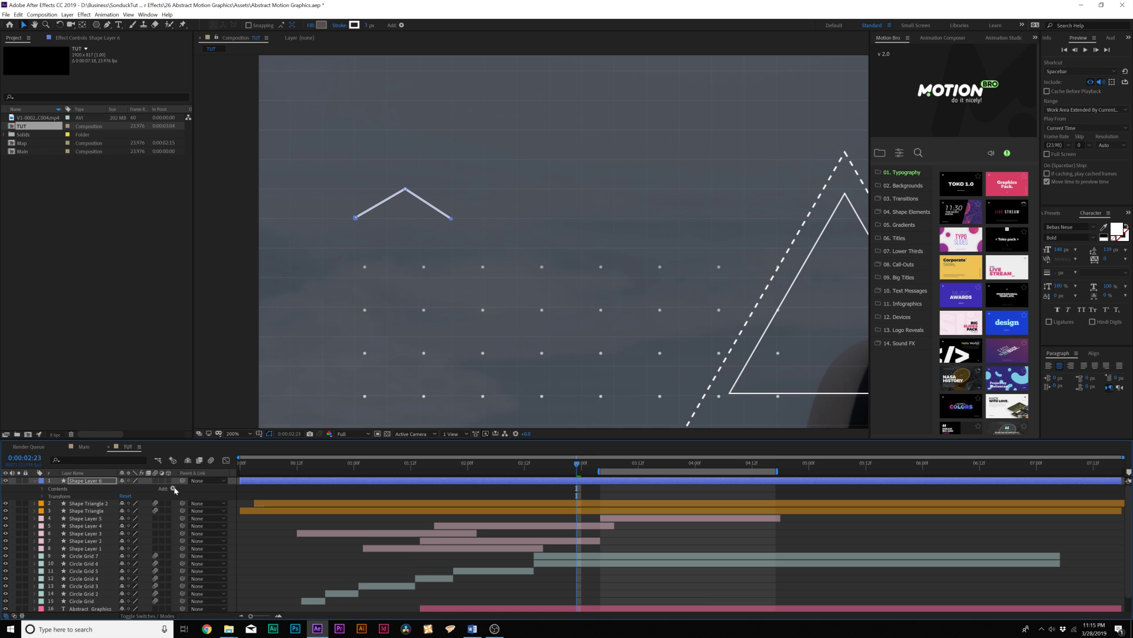
left_click(173, 489)
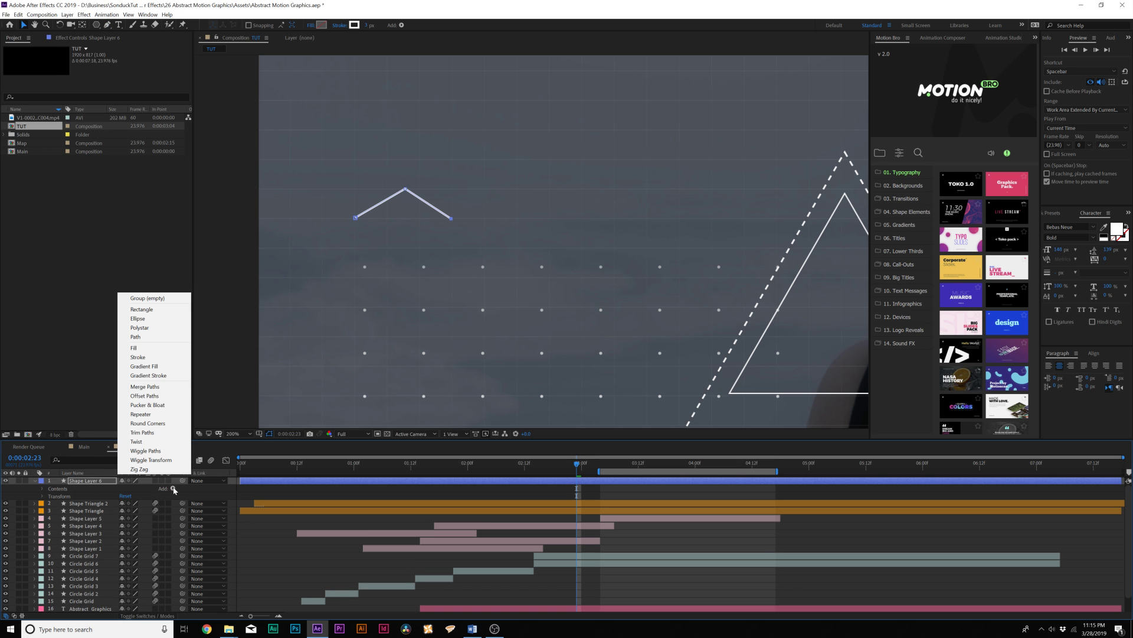
left_click(142, 414)
Set the Repeater's transform Position to 0, 29 so the chevron copies stack closely
left_click(57, 527)
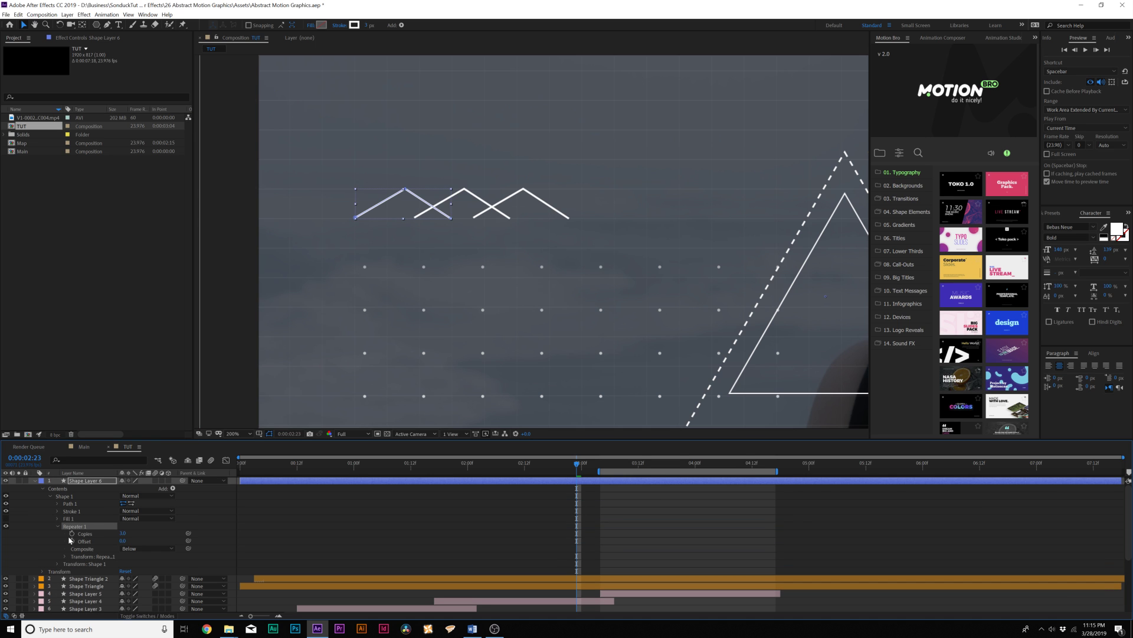
left_click(65, 556)
scroll(131, 541, "down", 3)
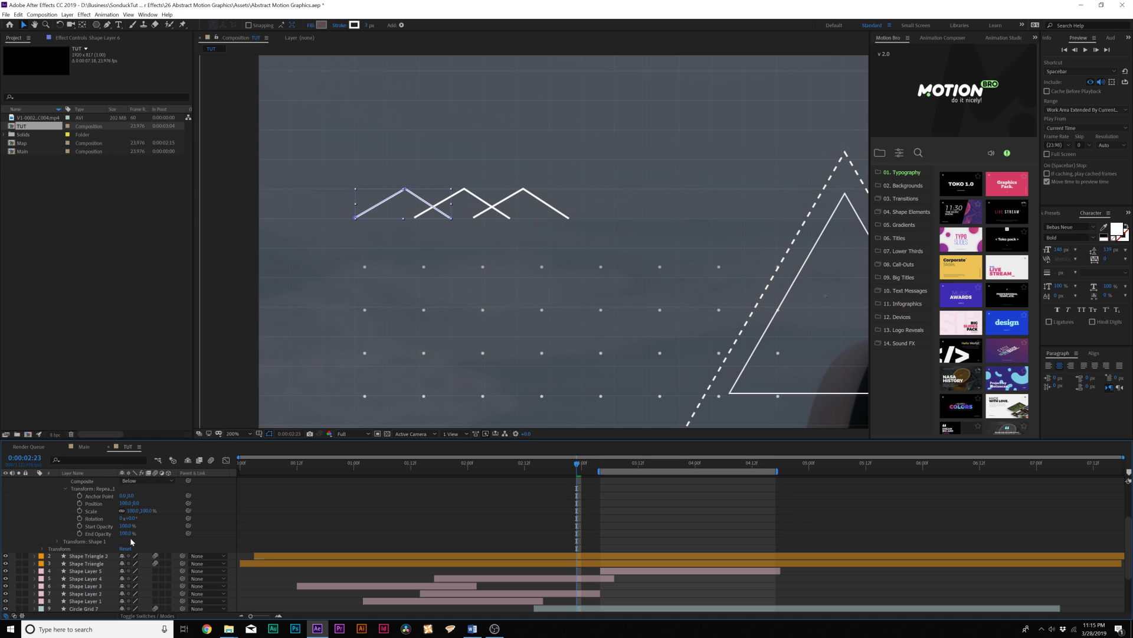
left_click(123, 504)
type("0")
key("Tab")
type("30")
key("Return")
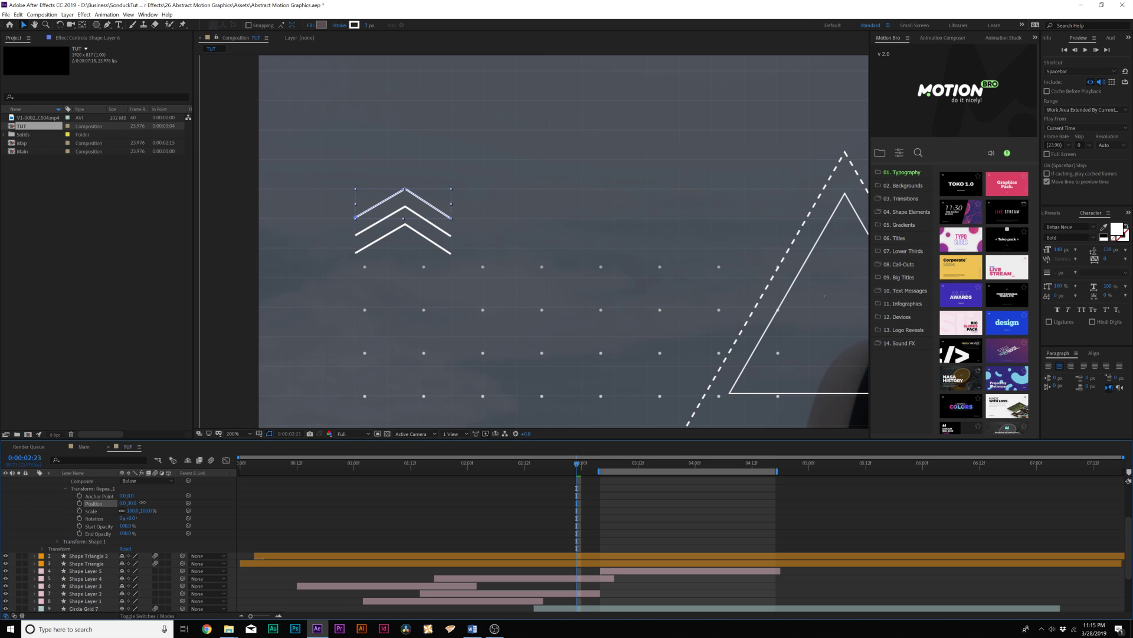
left_click_drag(130, 503, 127, 503)
left_click(167, 506)
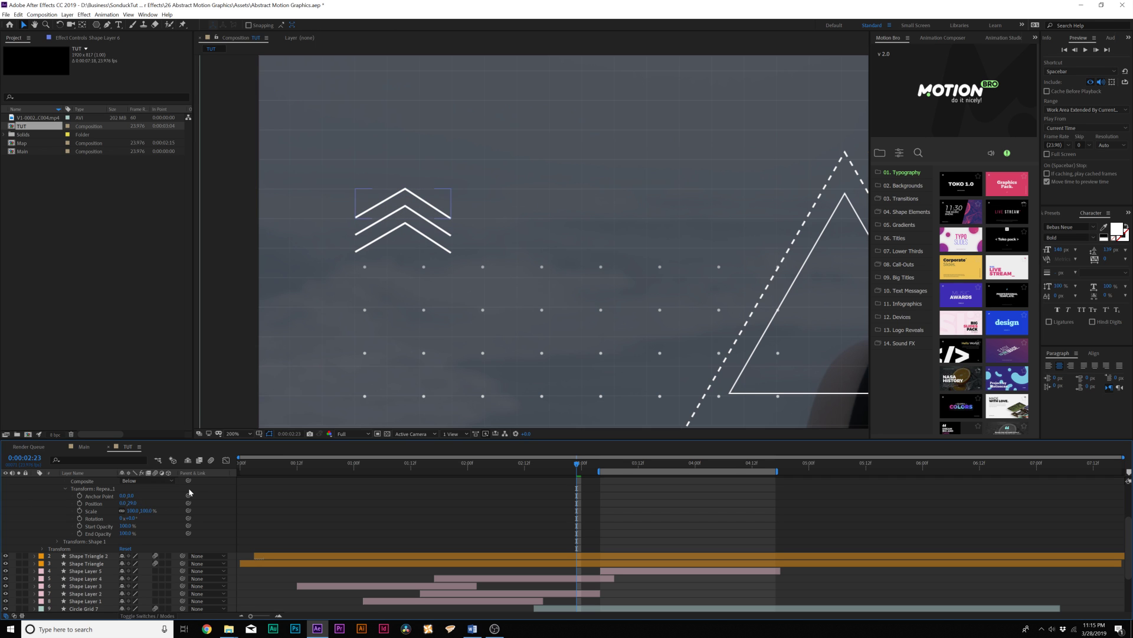
left_click(89, 497)
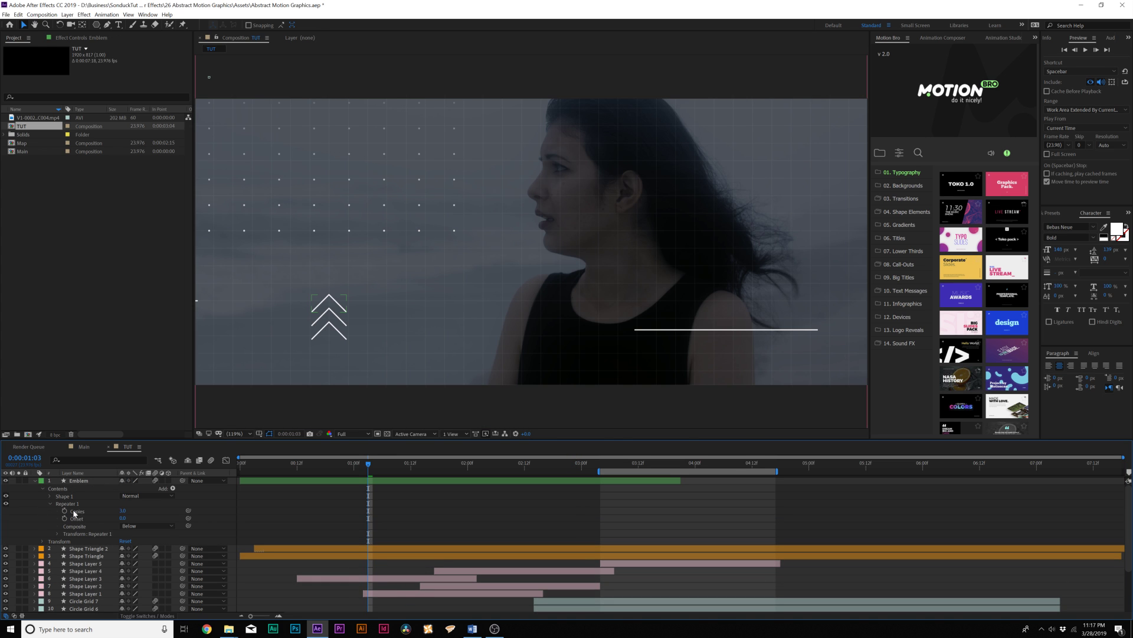
Keyframe the Repeater Copies at 1:03 and hold the count with a keyframe at 1:08
left_click(65, 511)
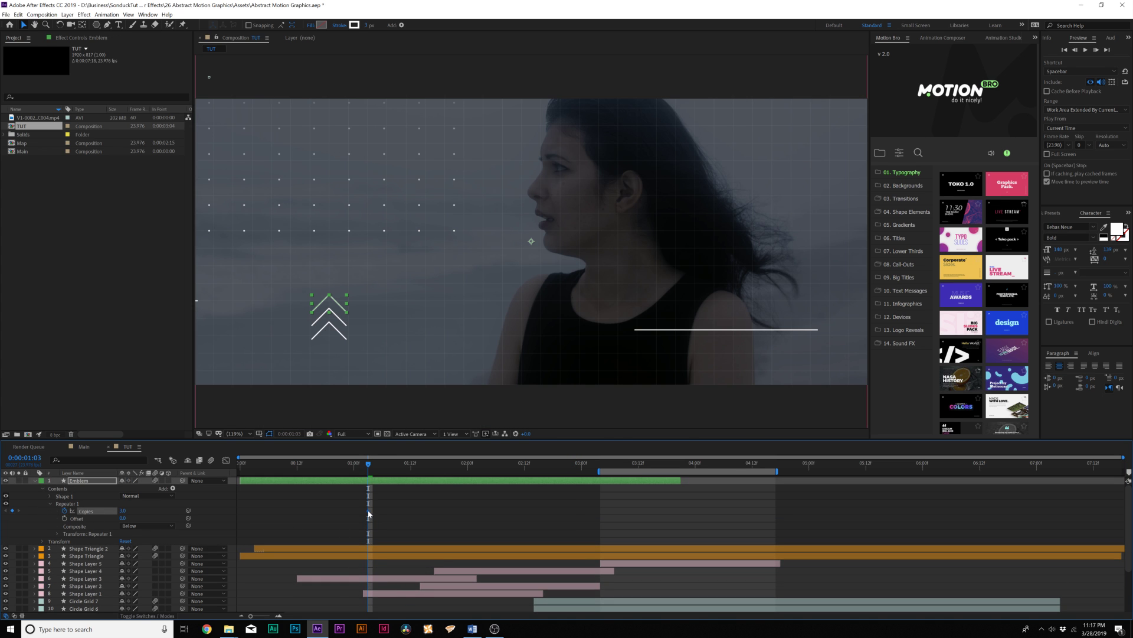
left_click(123, 511)
key("Return")
left_click_drag(370, 464, 448, 473)
left_click(13, 510)
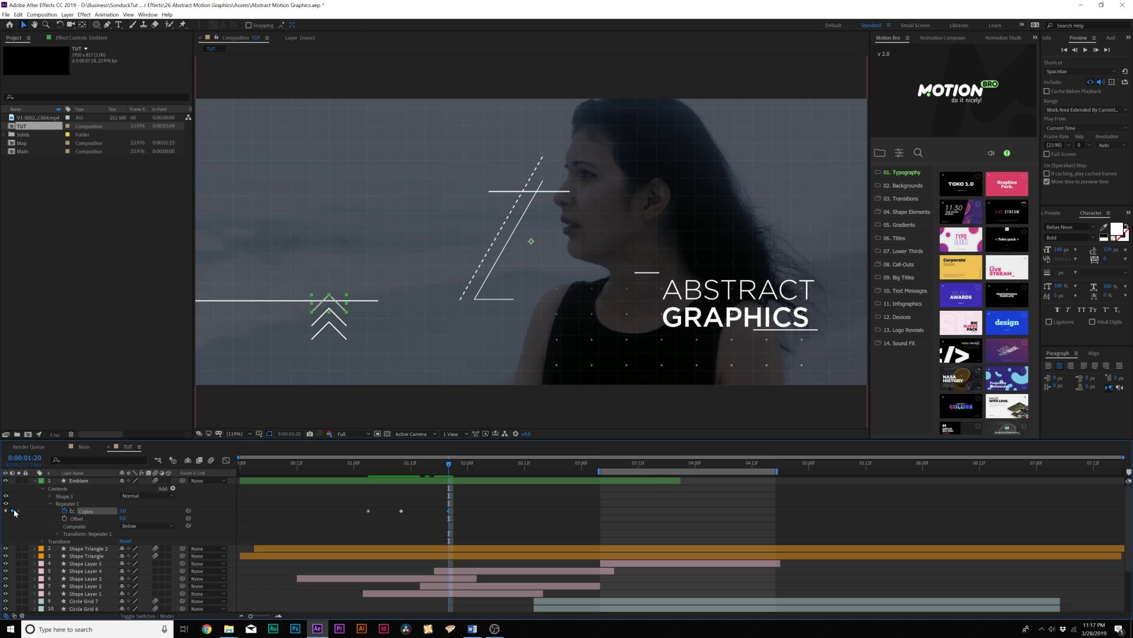
Set Copies to 0 at 2:01 and trim the Emblem layer's in-point with Alt+[
left_click_drag(450, 469, 473, 470)
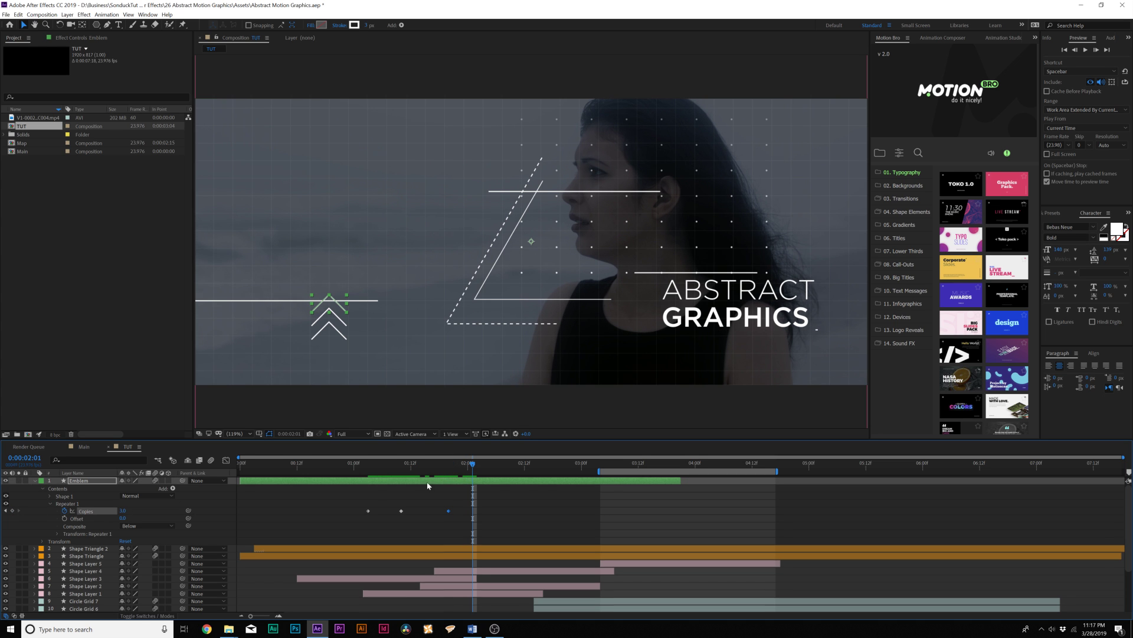
left_click(124, 511)
key("Return")
mouse_move(374, 468)
left_mouse_down()
mouse_move(473, 479)
mouse_move(366, 482)
left_mouse_up()
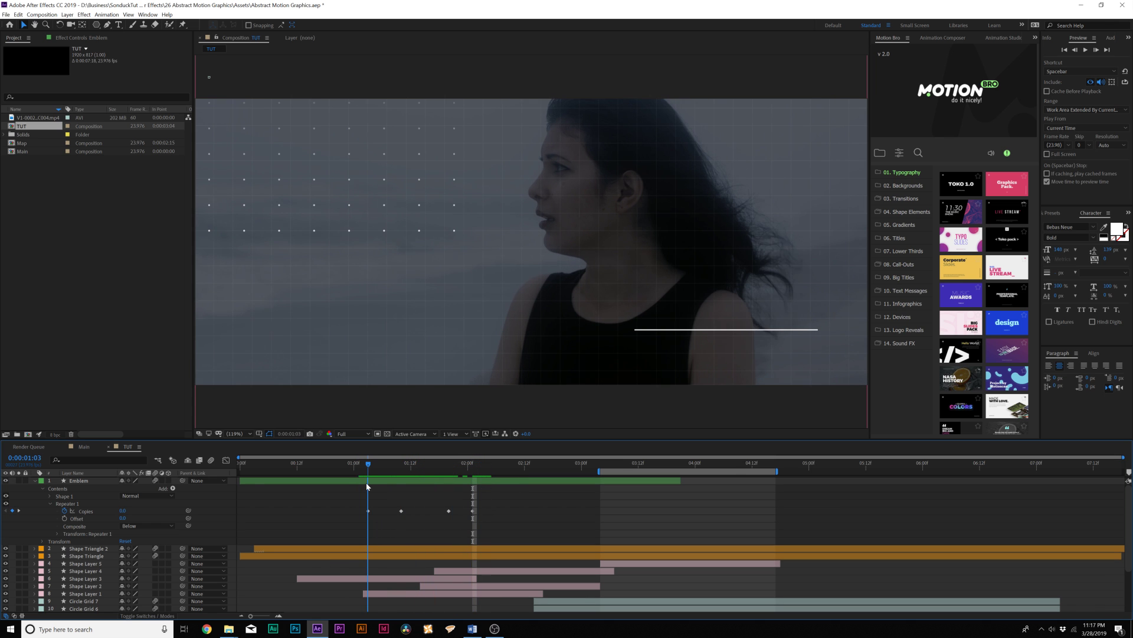
left_click(366, 483)
key("alt+bracketleft")
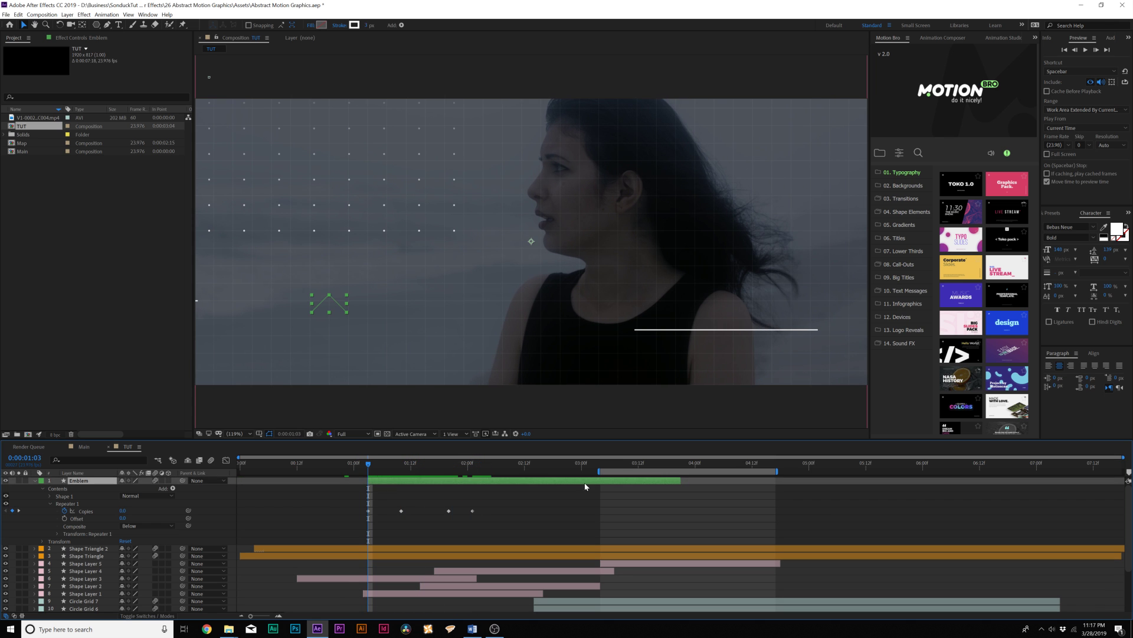